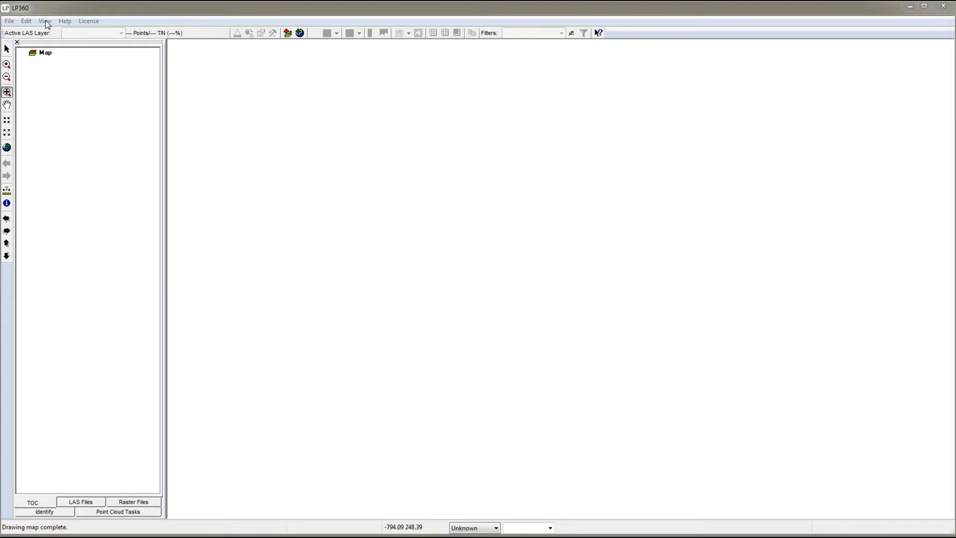
# Display the Viewer Integration toolbar and the LP360 Point Cloud Tasks toolbar.
pyautogui.click(65, 21)
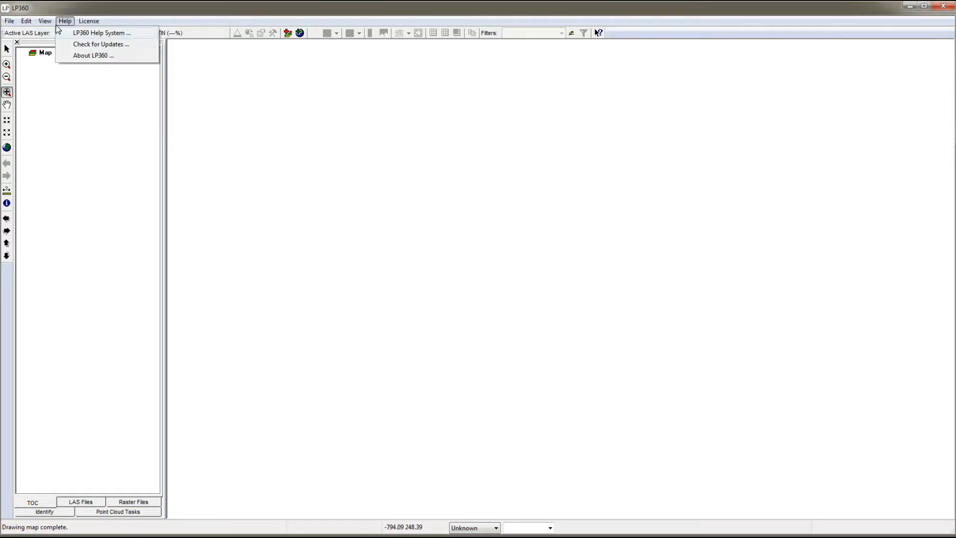
pyautogui.moveTo(45, 21)
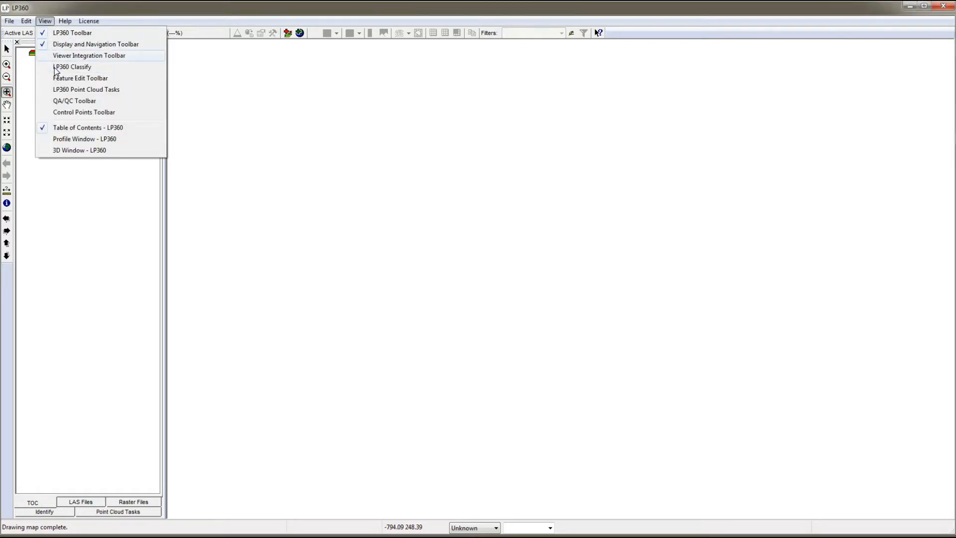
pyautogui.click(56, 57)
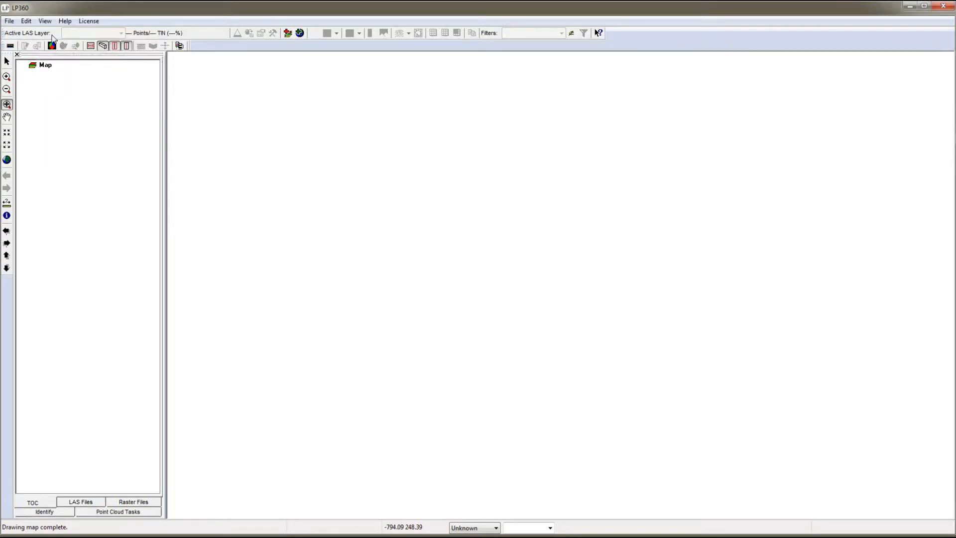
pyautogui.click(48, 23)
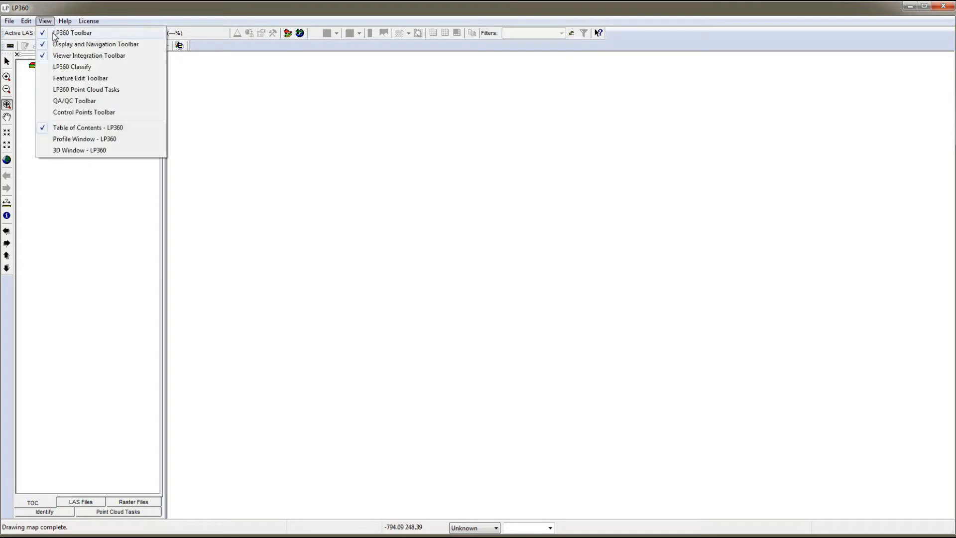
pyautogui.click(65, 92)
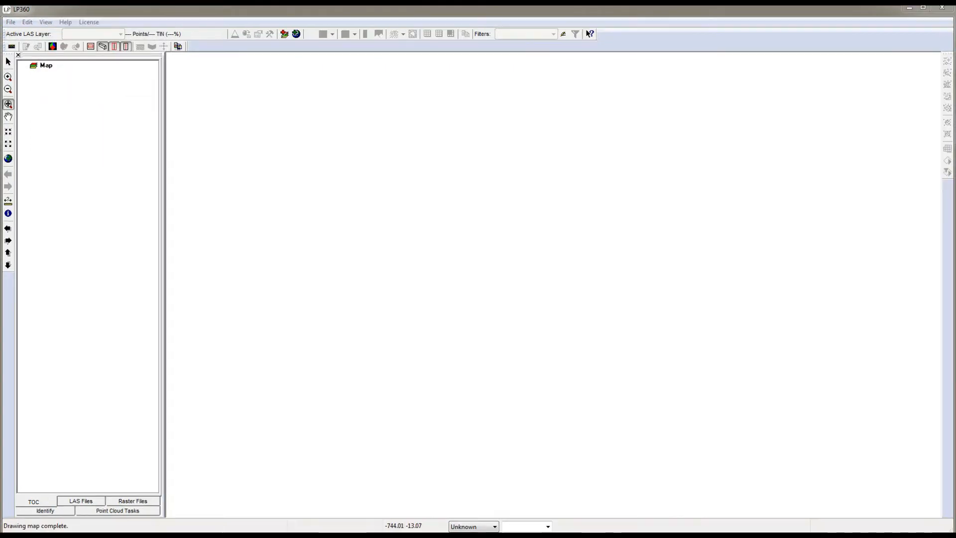
# Add all LAS files from E:\Geog481 Labs\LP360Training\LAS_Files, including subfolders, opening them read-only and loading footprints only.
pyautogui.click(284, 33)
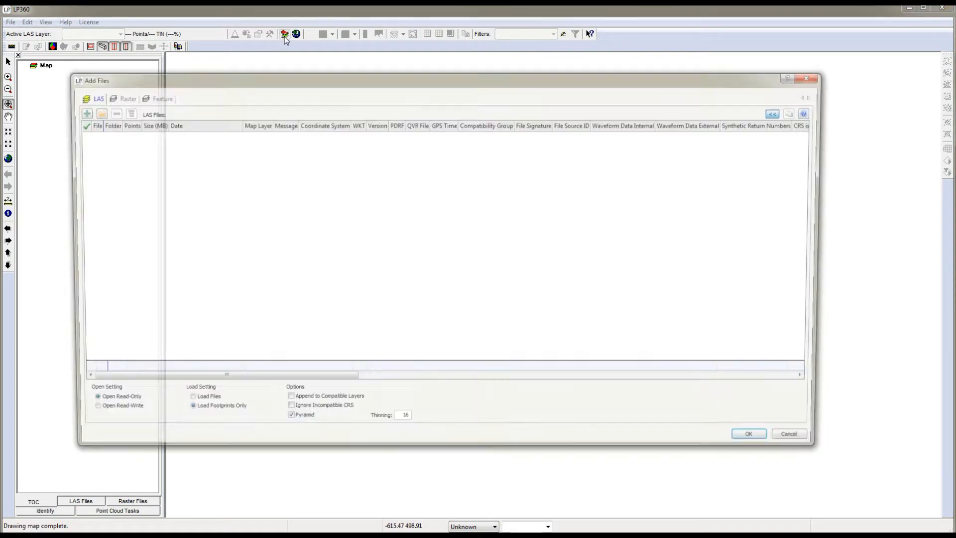
pyautogui.click(93, 112)
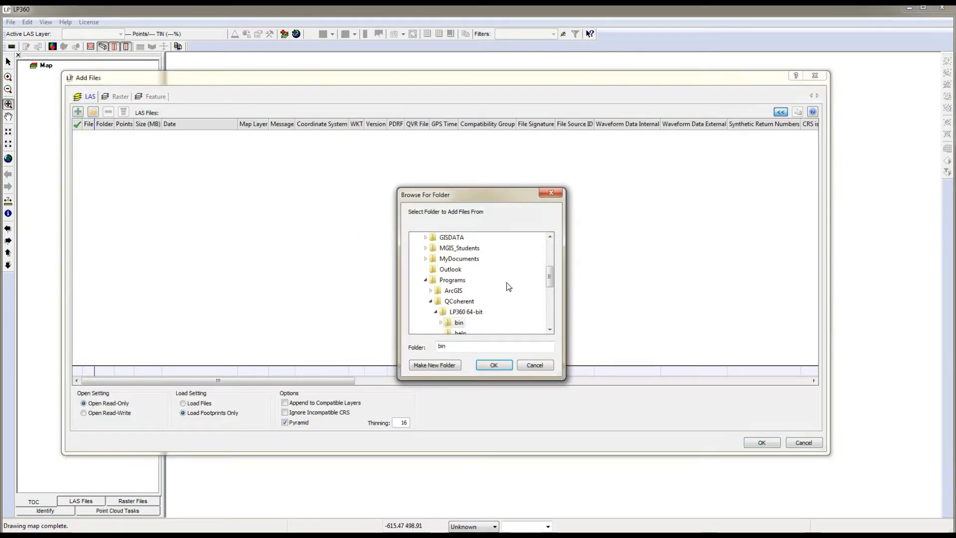
pyautogui.moveTo(549, 277); pyautogui.dragTo(554, 304)
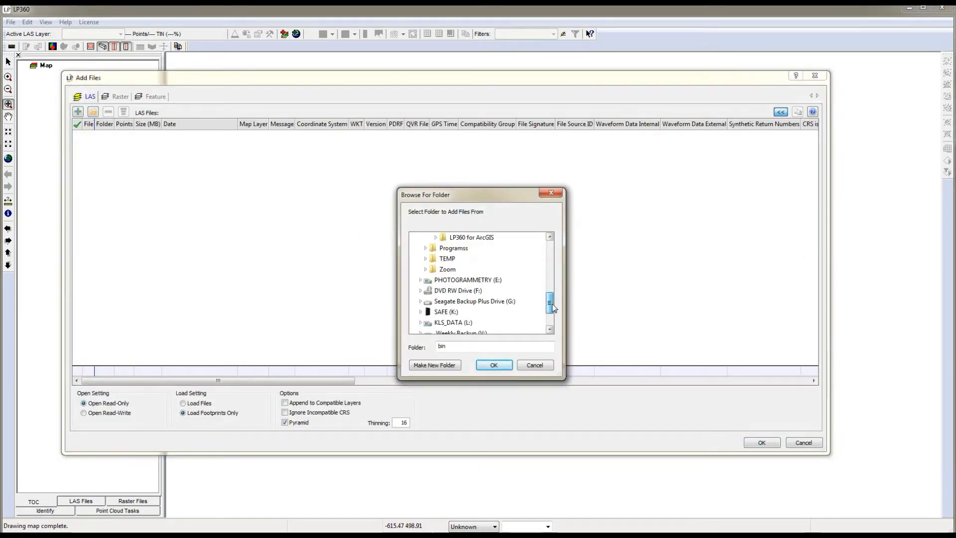
pyautogui.click(420, 280)
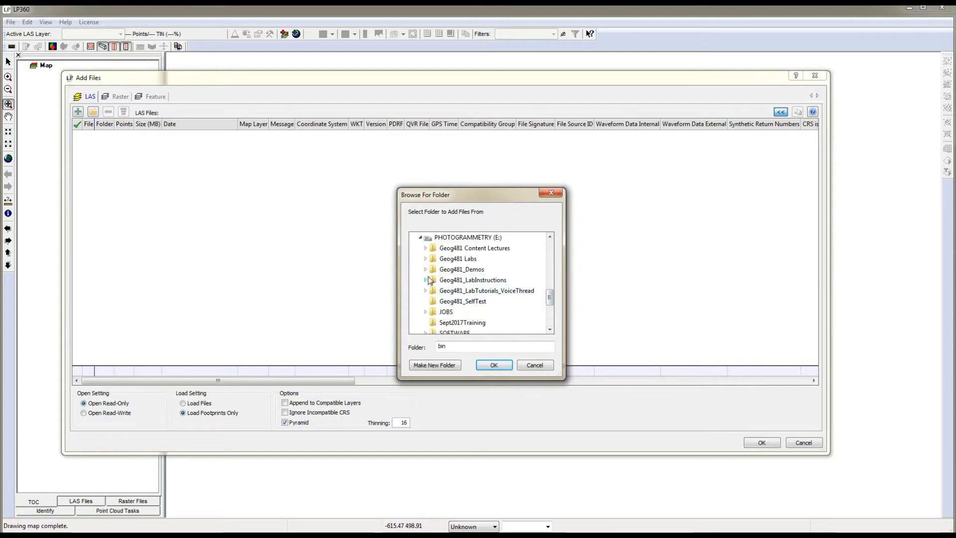
pyautogui.click(426, 259)
pyautogui.scroll(-2, 498, 304)
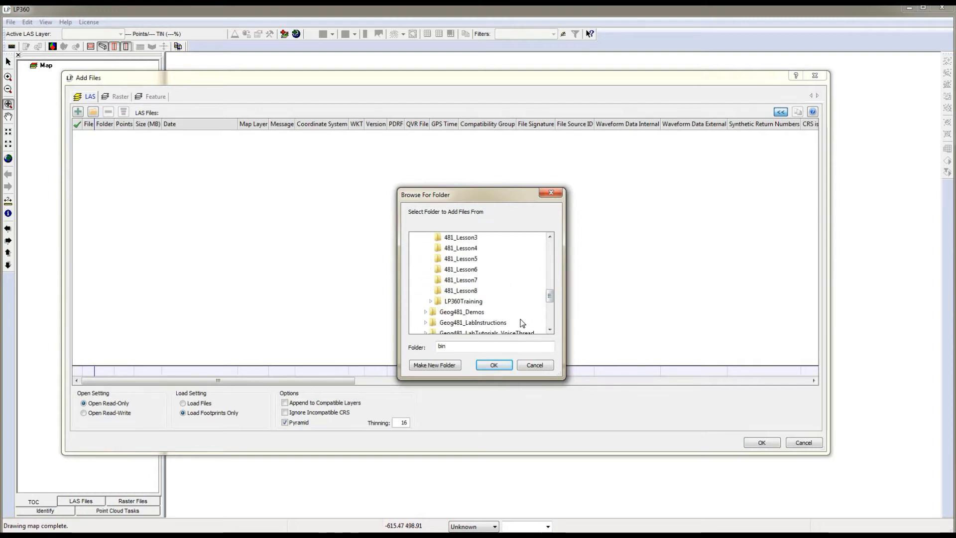
pyautogui.click(431, 304)
pyautogui.scroll(-3, 448, 299)
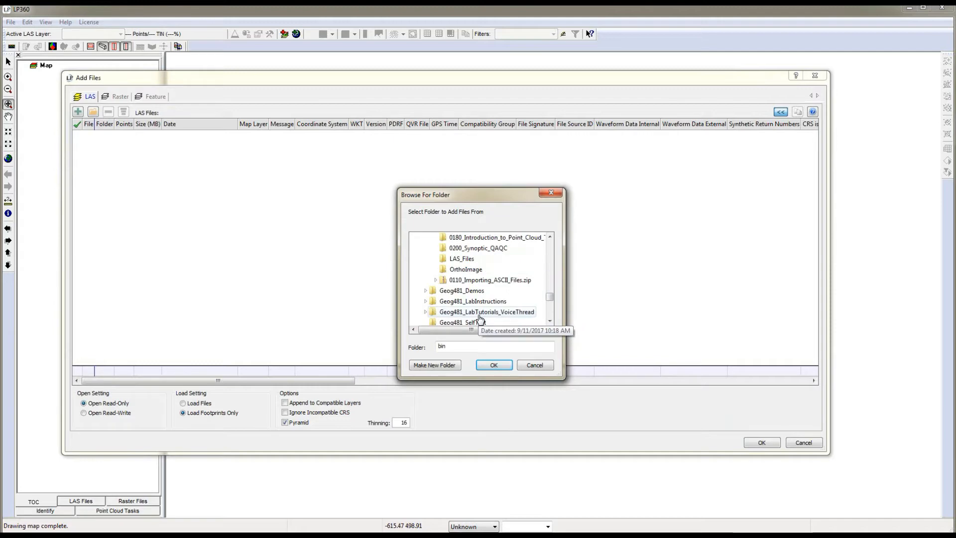
pyautogui.click(461, 259)
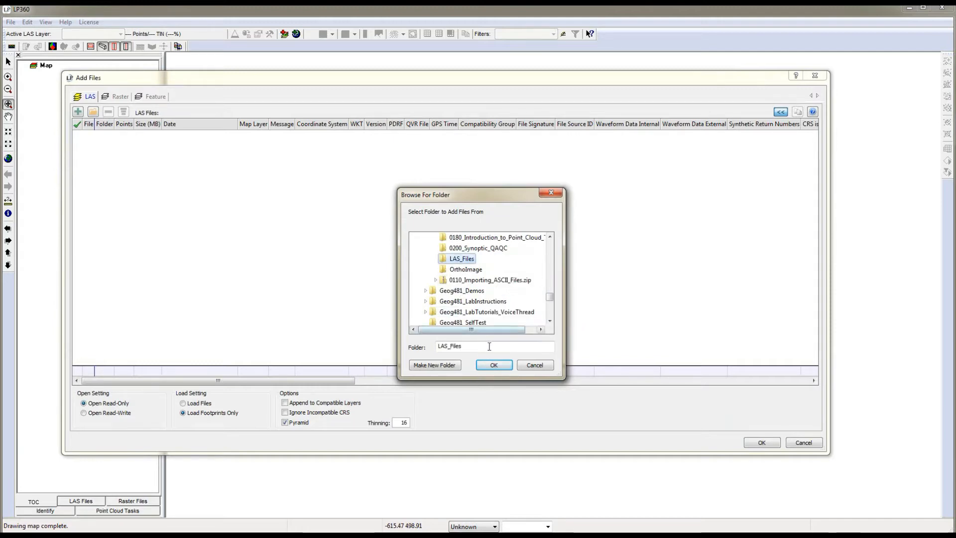
pyautogui.click(493, 365)
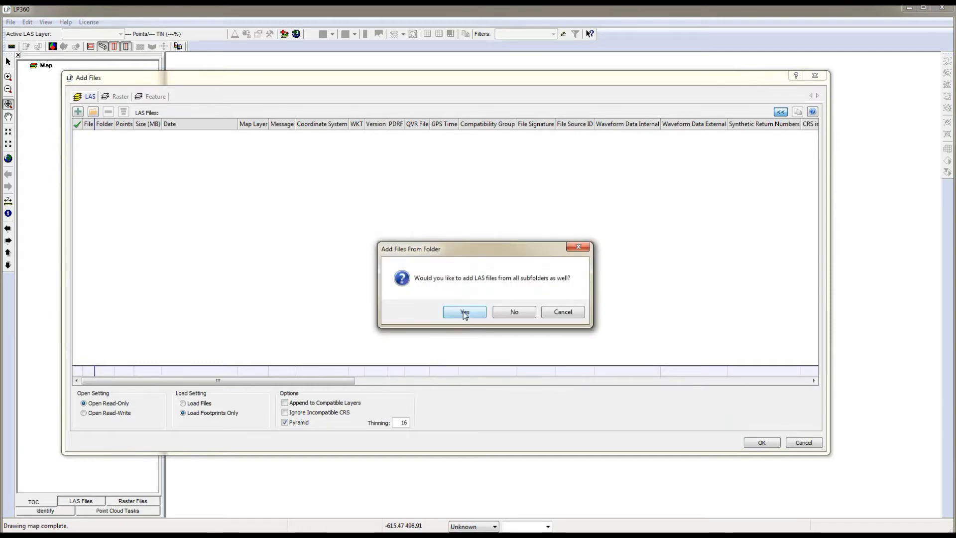
pyautogui.click(465, 312)
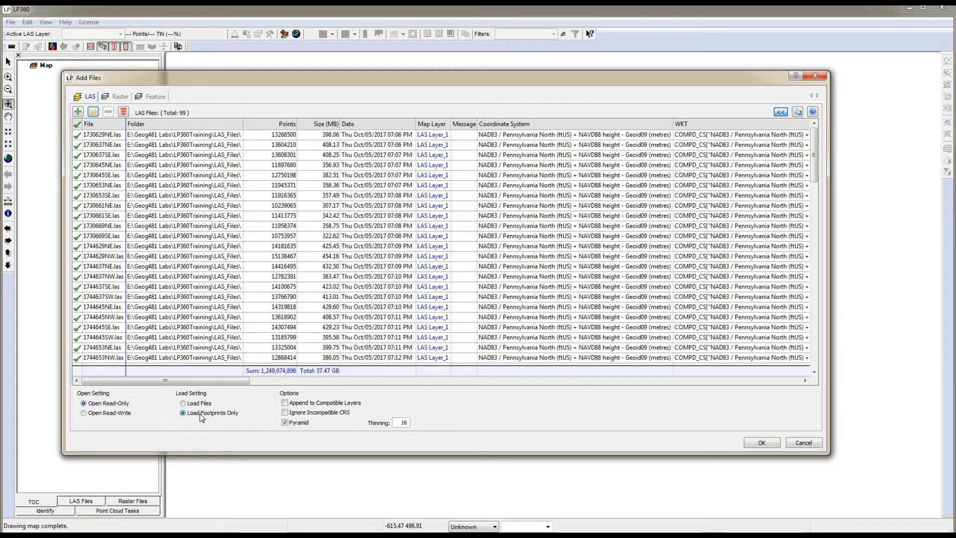
pyautogui.click(759, 444)
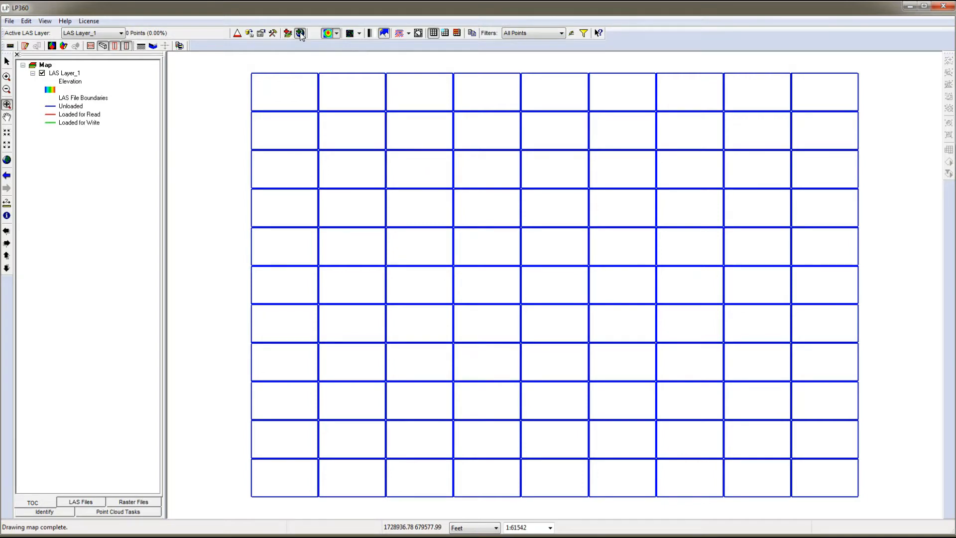
# Add the Bing Aerial with Labels WMS basemap to the map.
pyautogui.click(300, 34)
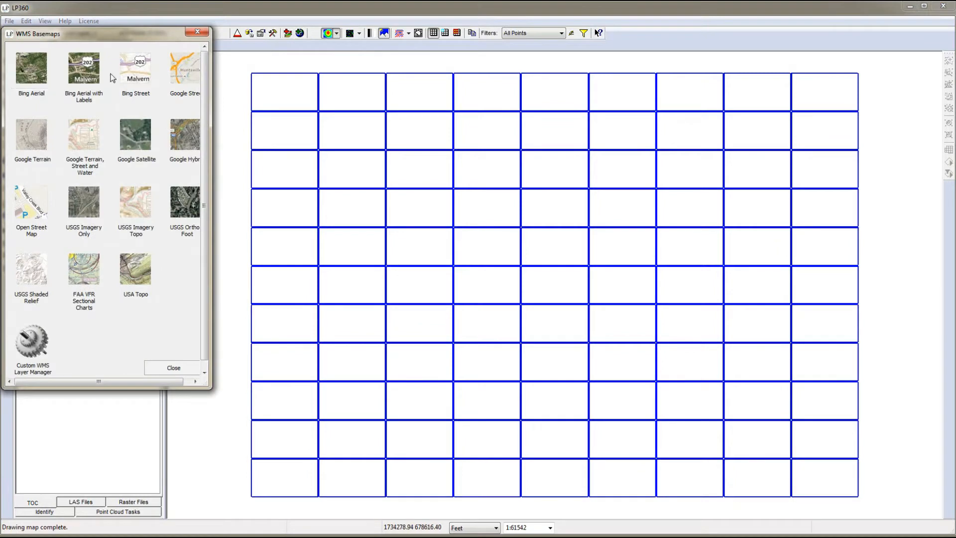
pyautogui.click(83, 69)
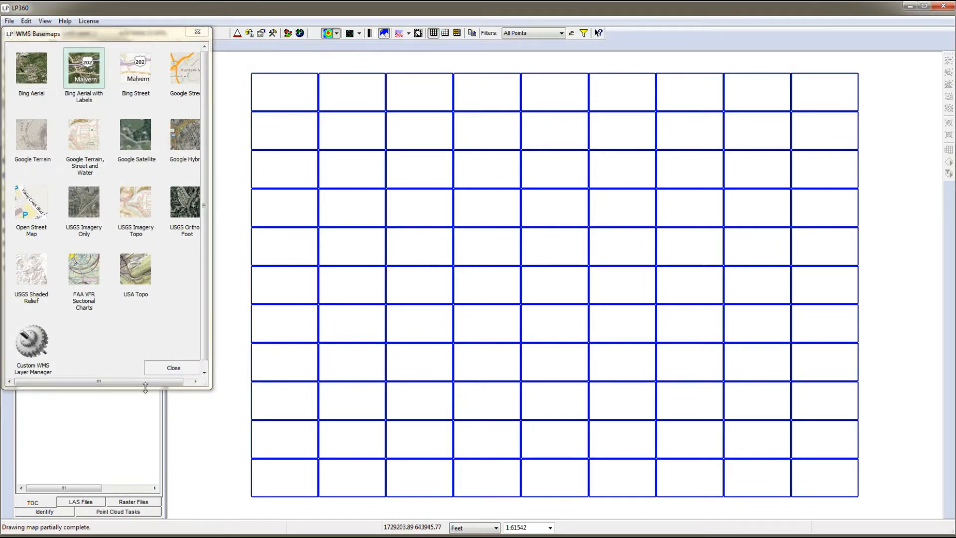
pyautogui.click(174, 369)
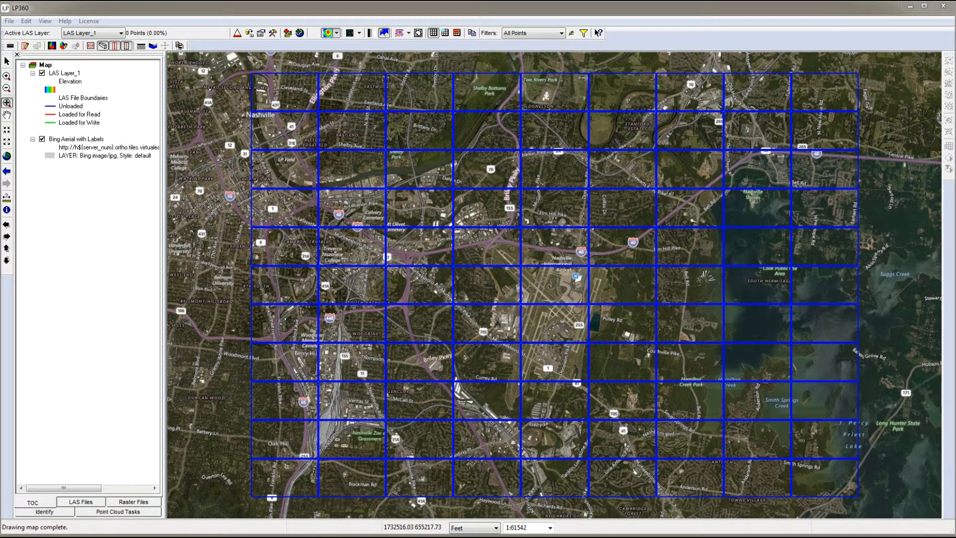
# Set the project path to E:\Geog481_Demos\Lesson3_0200_Demo in the project settings.
pyautogui.click(9, 22)
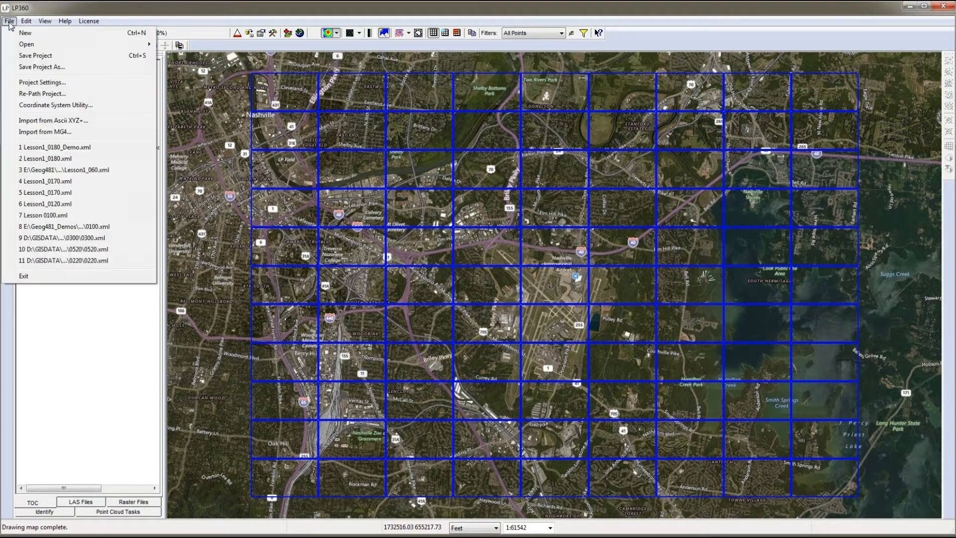
pyautogui.click(31, 84)
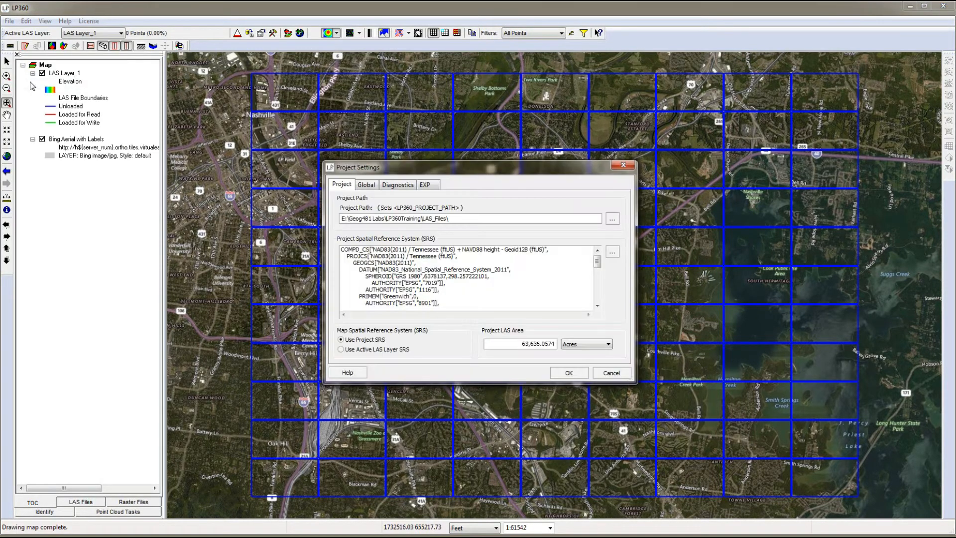
pyautogui.click(612, 218)
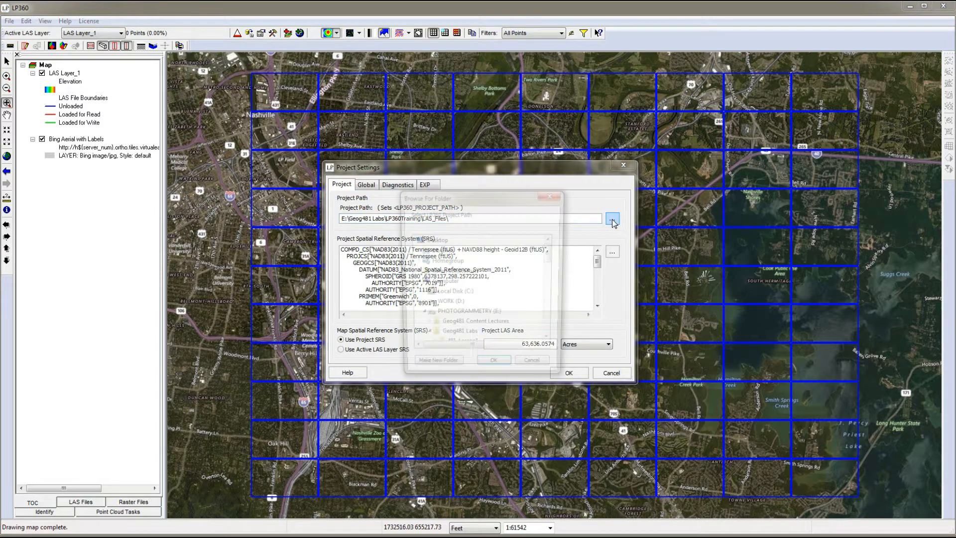
pyautogui.moveTo(551, 258); pyautogui.dragTo(553, 315)
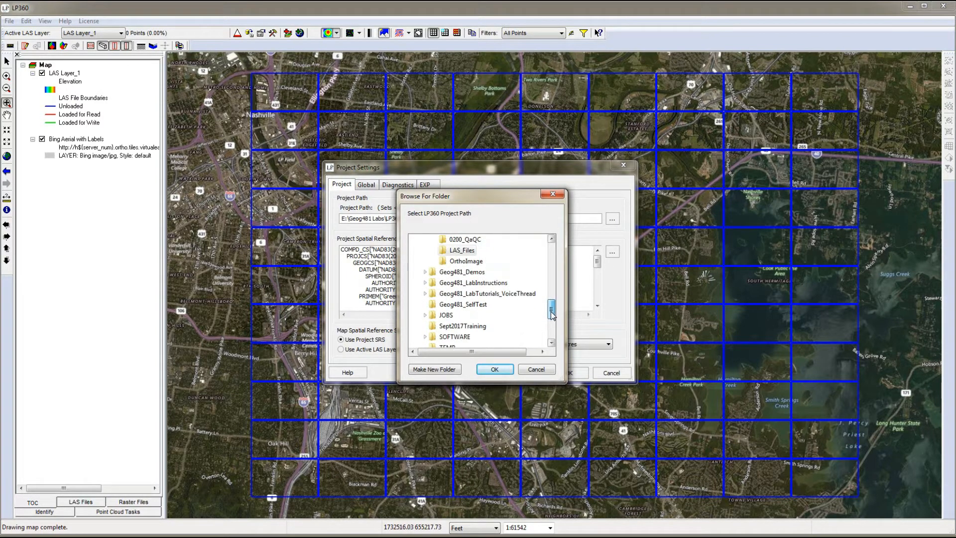
pyautogui.click(424, 271)
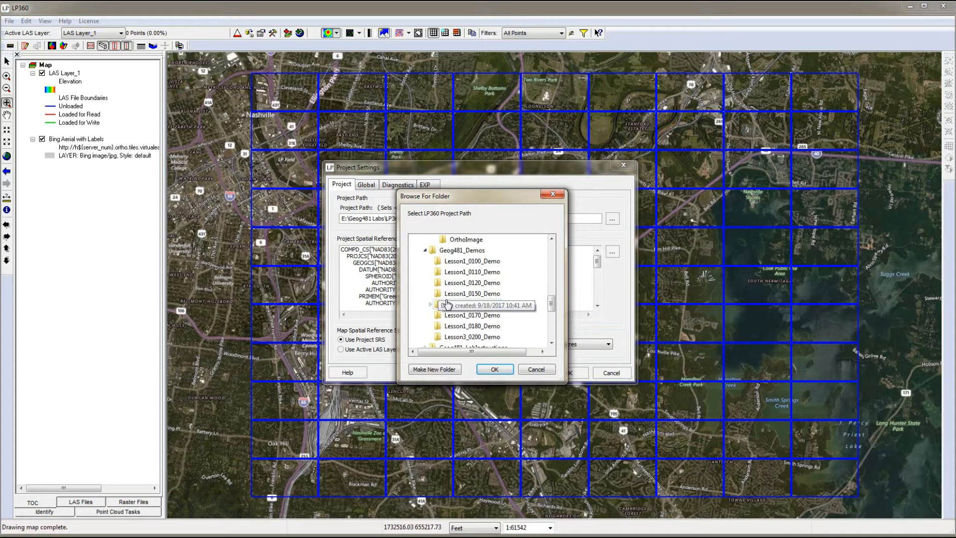
pyautogui.click(465, 339)
pyautogui.click(495, 368)
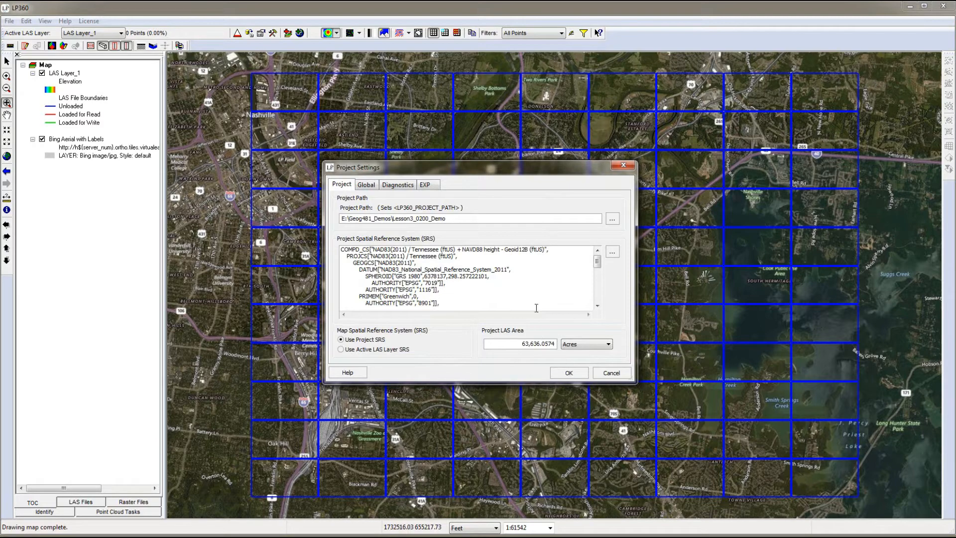
pyautogui.click(569, 373)
# Save the project as Lesson3_0200_Demo in the Geog481_Demos\Lesson3_0200_Demo folder.
pyautogui.click(9, 21)
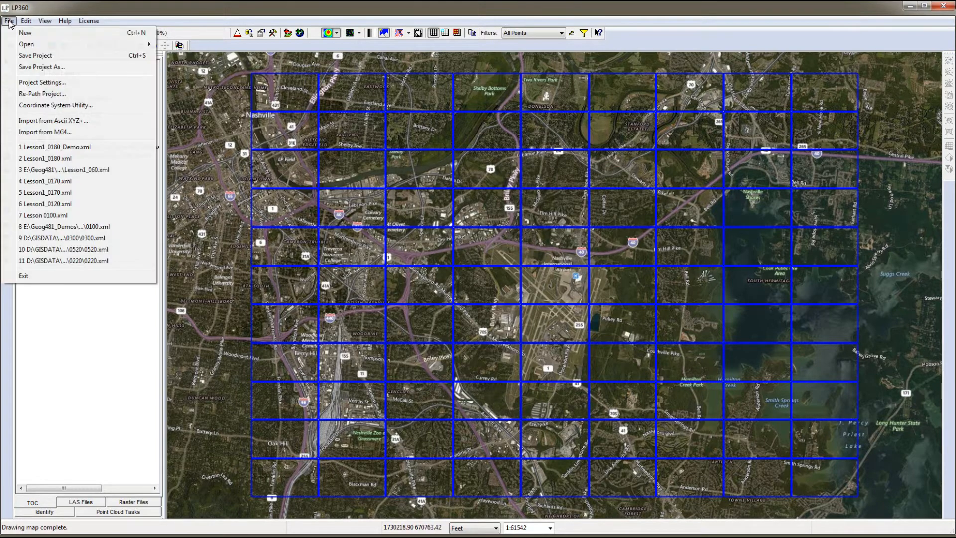
pyautogui.click(30, 57)
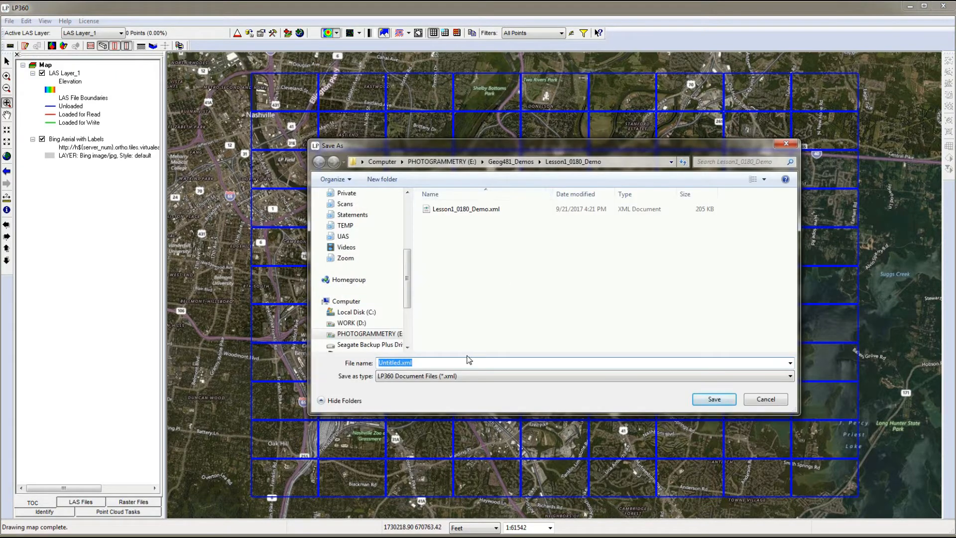
pyautogui.click(513, 162)
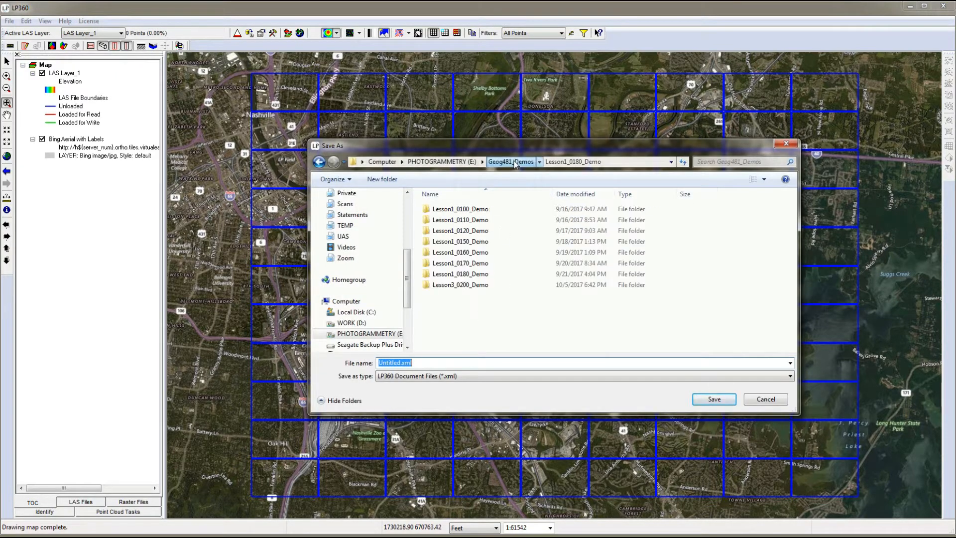
pyautogui.doubleClick(448, 285)
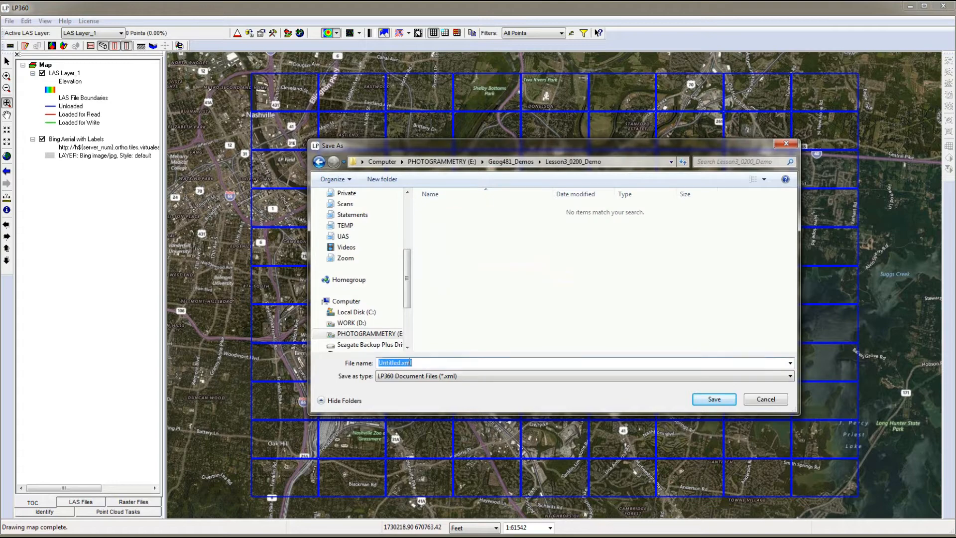
pyautogui.write('Lesson3_0200_Demo')
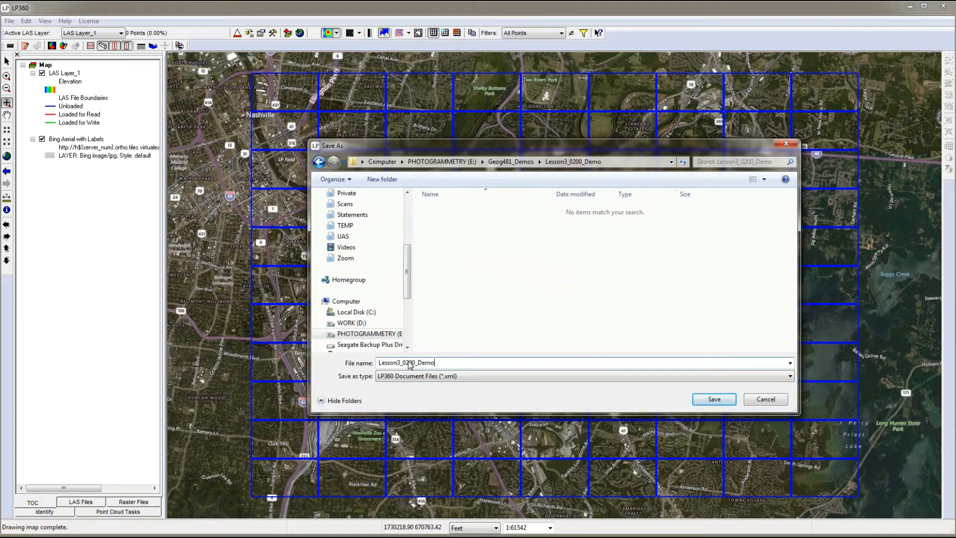
pyautogui.click(713, 399)
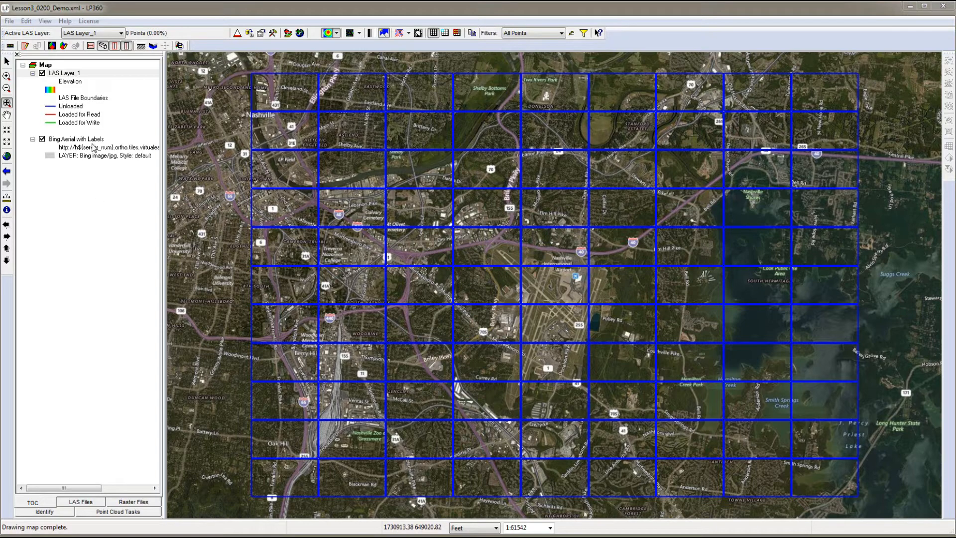
# Open LAS File Analyst for LAS Layer_1 and examine the files' SRS, version, point record format and GPS time columns.
pyautogui.rightClick(73, 75)
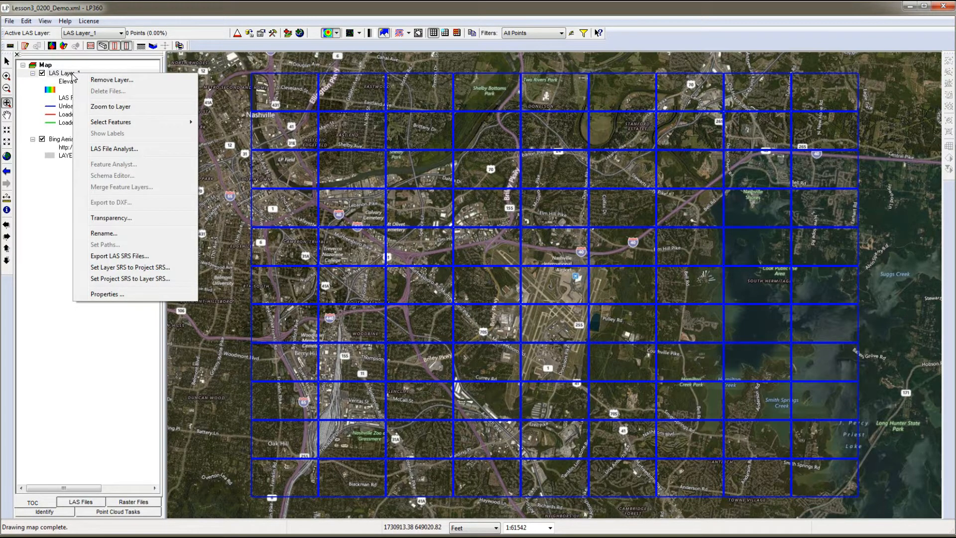
pyautogui.click(112, 149)
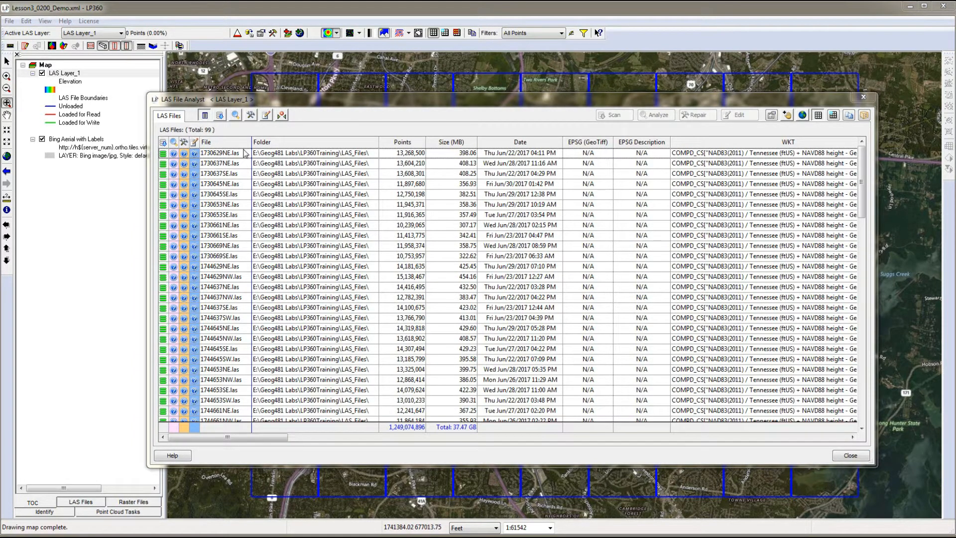
pyautogui.click(204, 116)
pyautogui.click(205, 116)
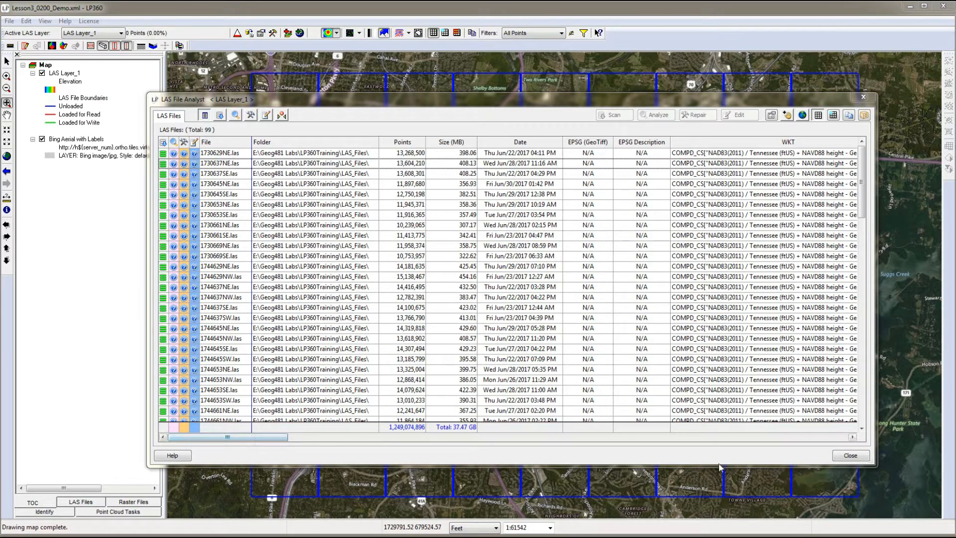
pyautogui.click(843, 440)
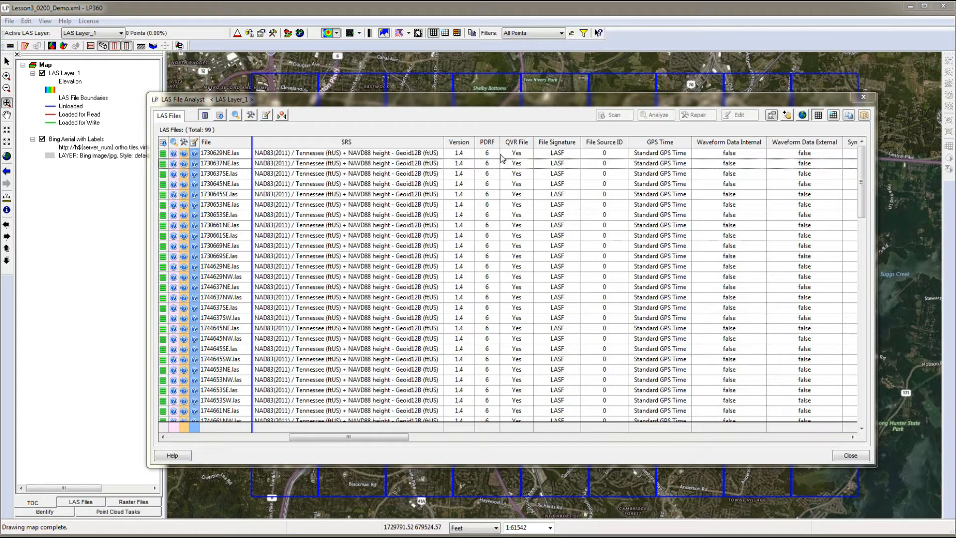
pyautogui.click(849, 119)
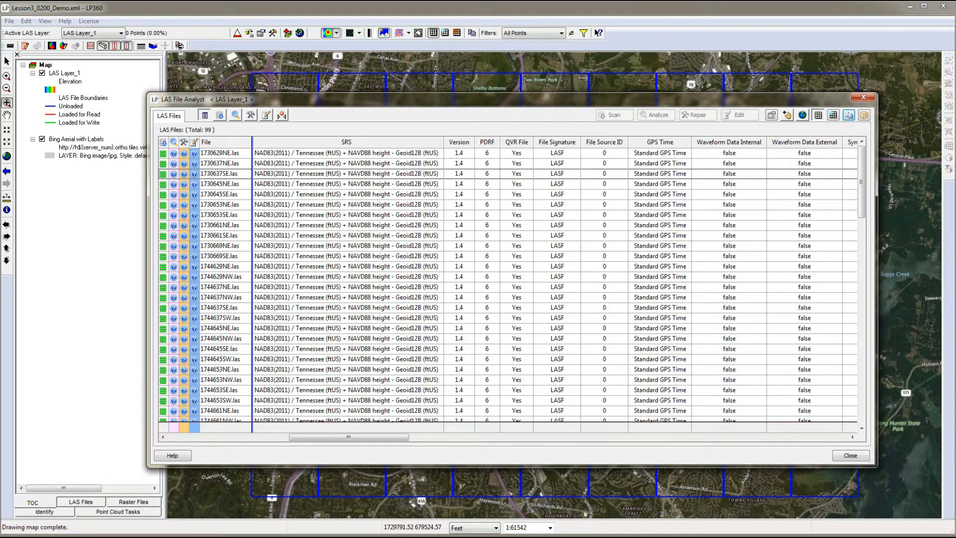
# Switch to Excel and paste the copied LAS file table into the blank workbook starting at cell A1.
pyautogui.moveTo(0, 36); pyautogui.dragTo(253, 48)
pyautogui.rightClick(85, 149)
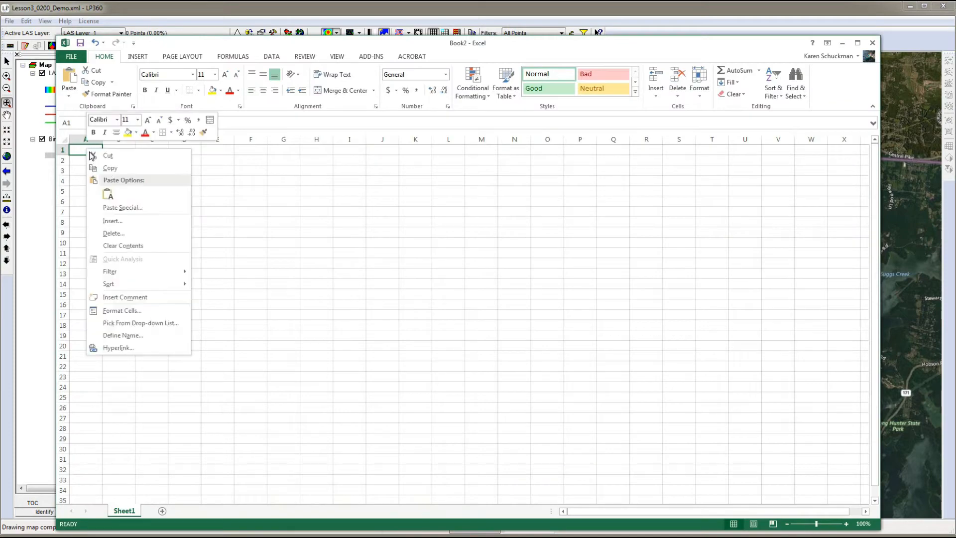
pyautogui.click(109, 195)
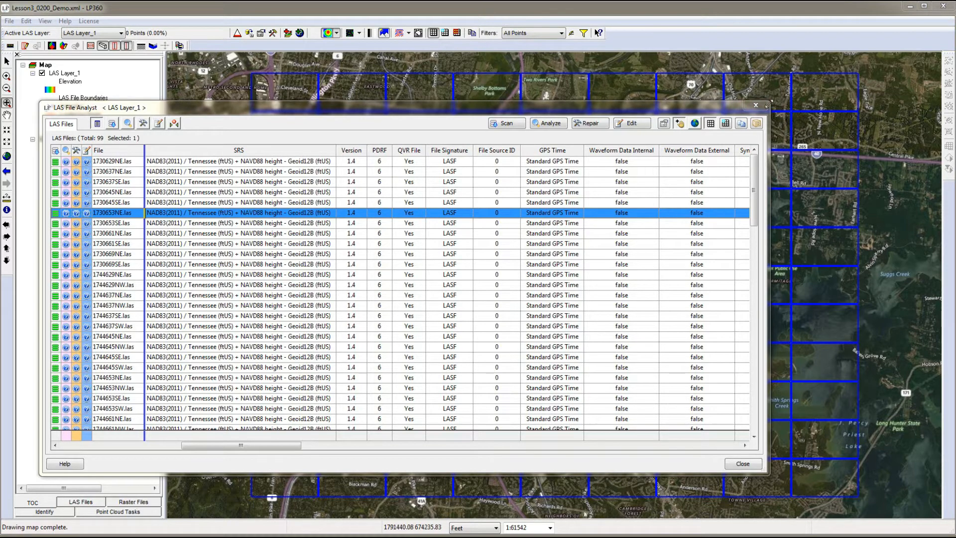
# Shrink the LAS File Analyst window, locate the footprints of 1730645NE.las and 1730653SE.las on the map, and toggle Window Centering.
pyautogui.moveTo(765, 106); pyautogui.dragTo(307, 255)
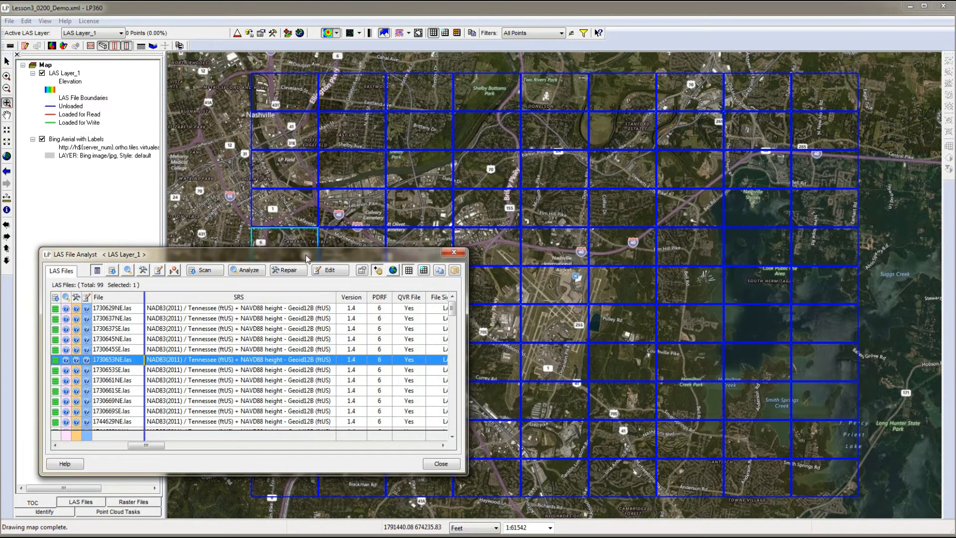
pyautogui.click(55, 340)
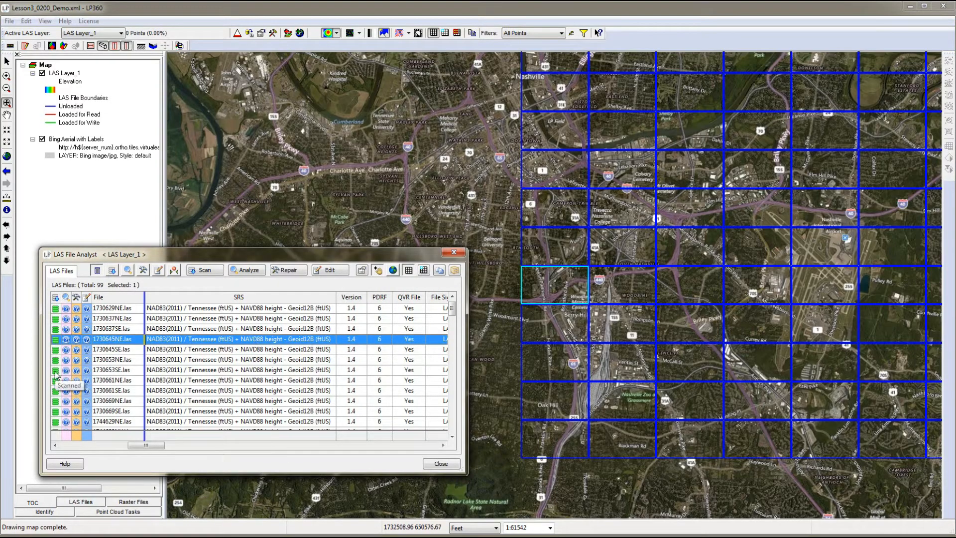
pyautogui.click(56, 371)
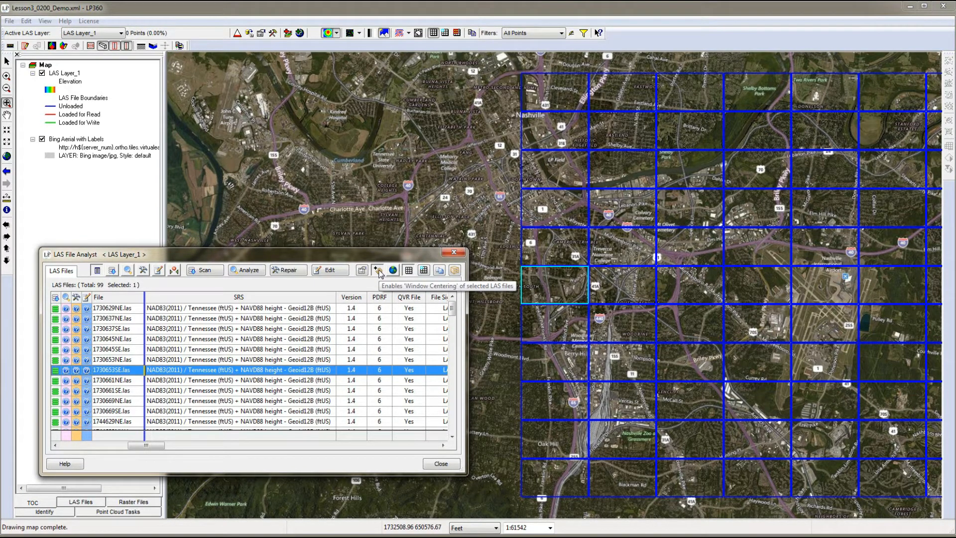
pyautogui.click(379, 273)
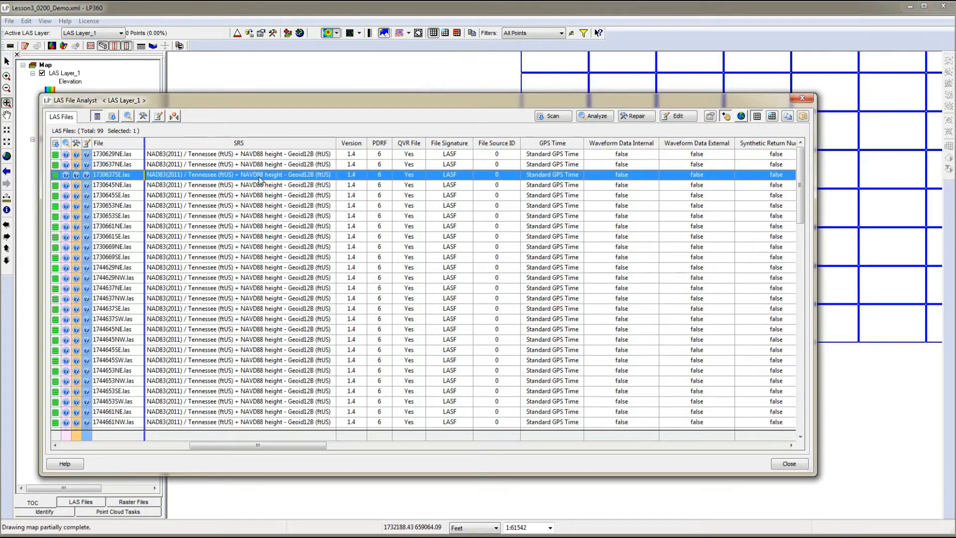
# Analyze all the LAS files with the LP360 and LAS tests from the analyst options and check the analysis status of 1730629NE.las.
pyautogui.hotkey('ctrl', 'a')
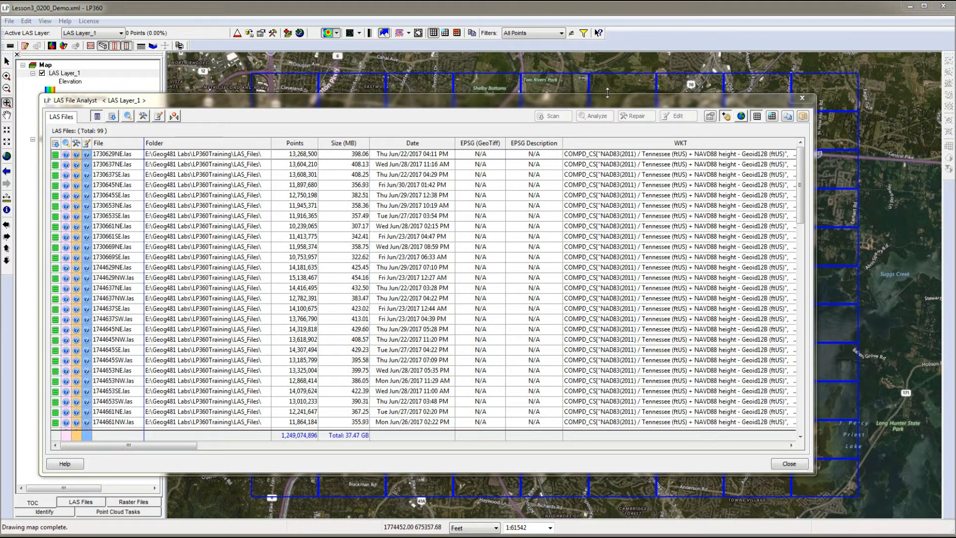
pyautogui.click(252, 157)
pyautogui.hotkey('ctrl', 'a')
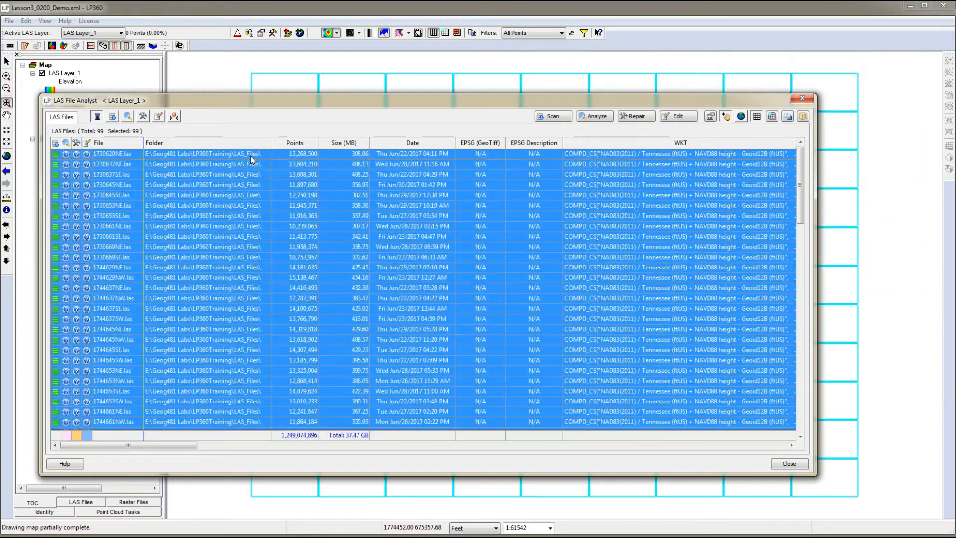
pyautogui.click(710, 116)
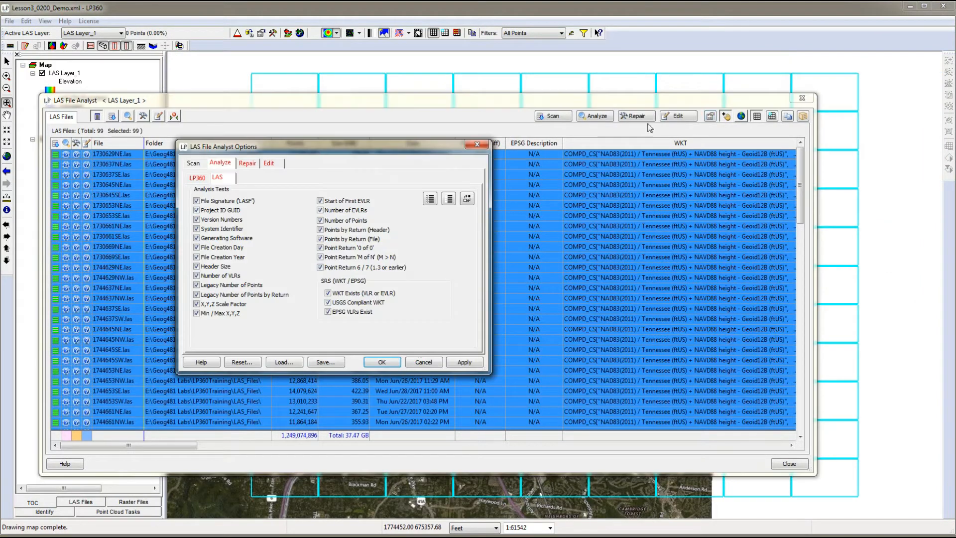
pyautogui.click(202, 180)
pyautogui.click(220, 179)
pyautogui.click(387, 362)
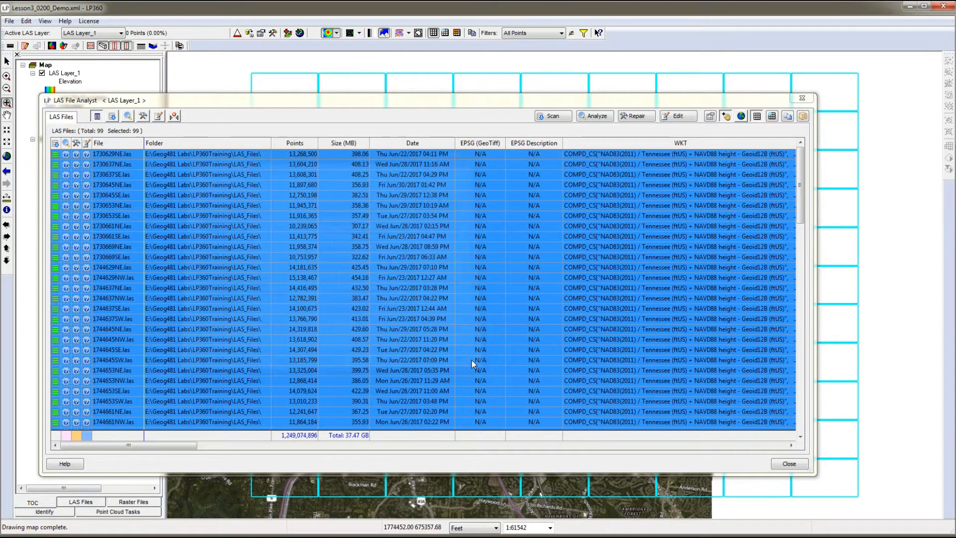
pyautogui.click(593, 116)
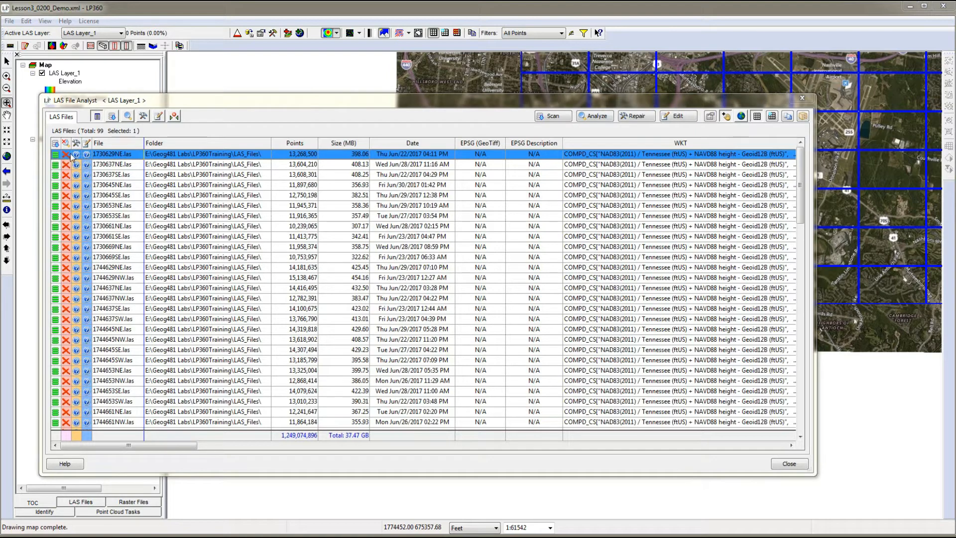
pyautogui.moveTo(70, 157)
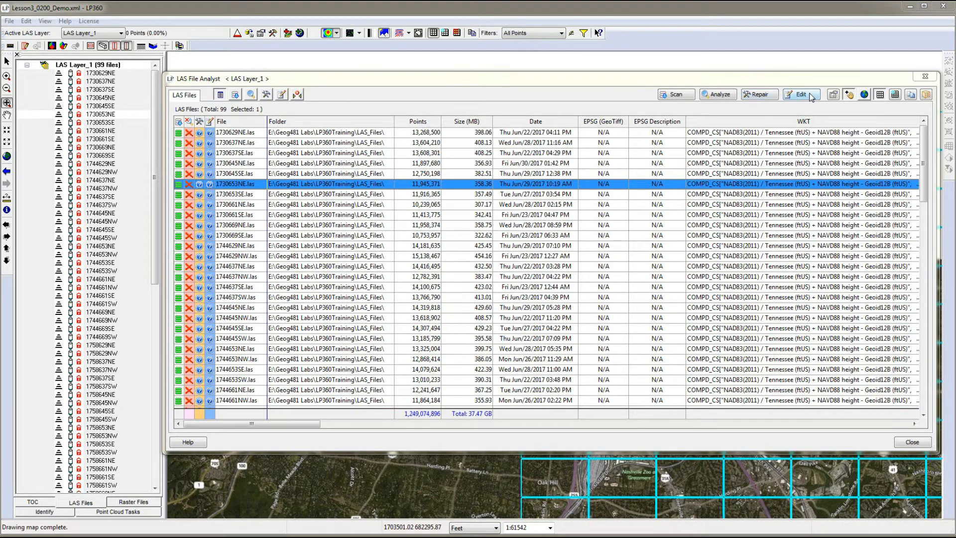
# Review the LAS repair actions and SRS update settings in the LAS File Analyst options, leaving without changes.
pyautogui.click(834, 95)
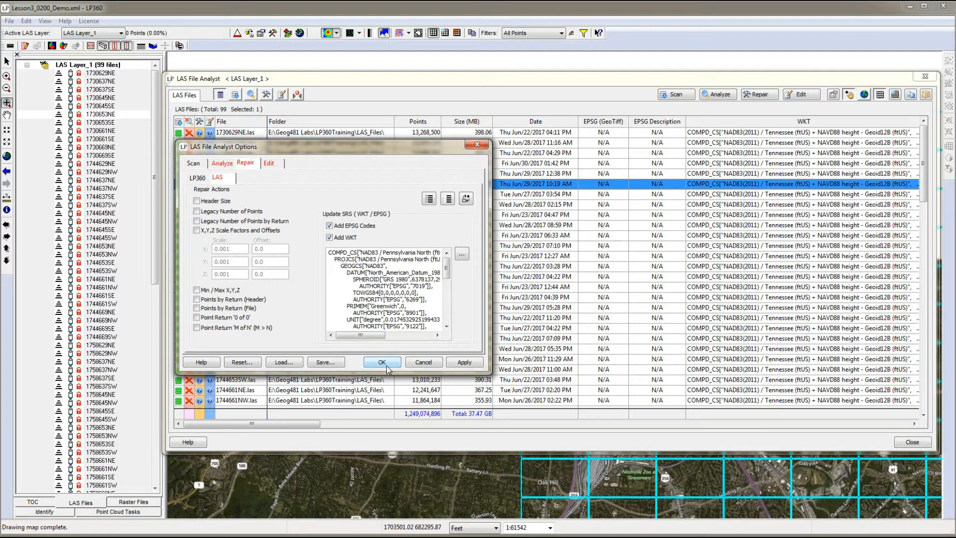
pyautogui.click(436, 364)
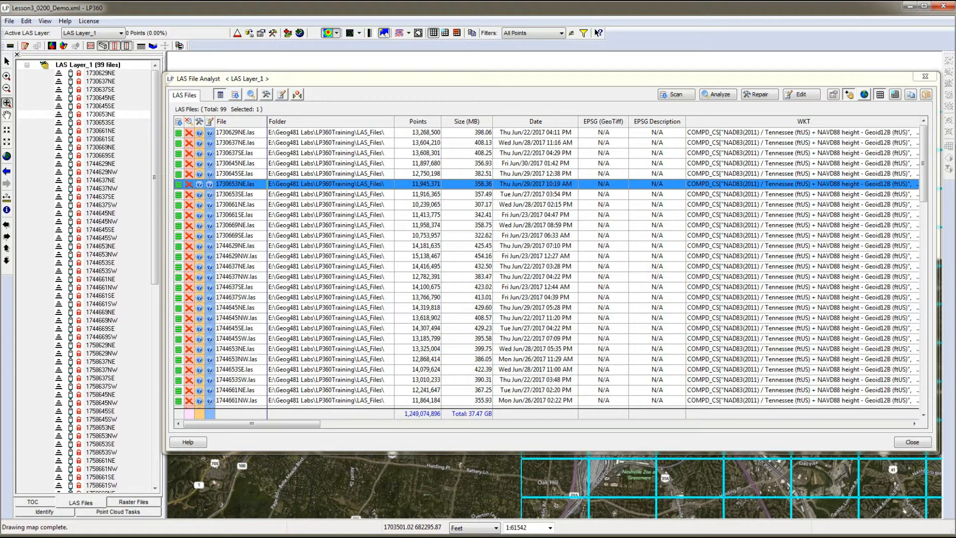
# Select all the LAS files in LAS Layer_1 and open them for read/write.
pyautogui.click(251, 133)
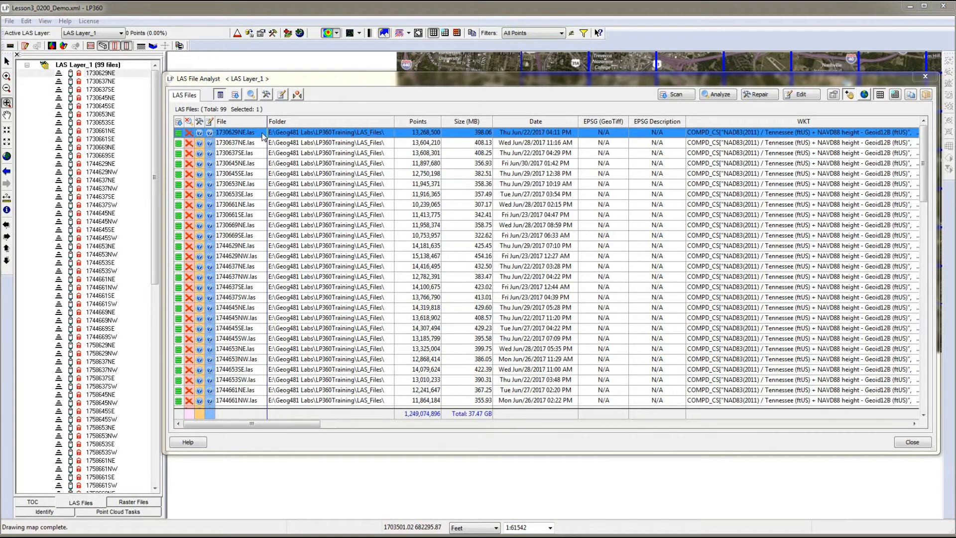
pyautogui.hotkey('ctrl', 'a')
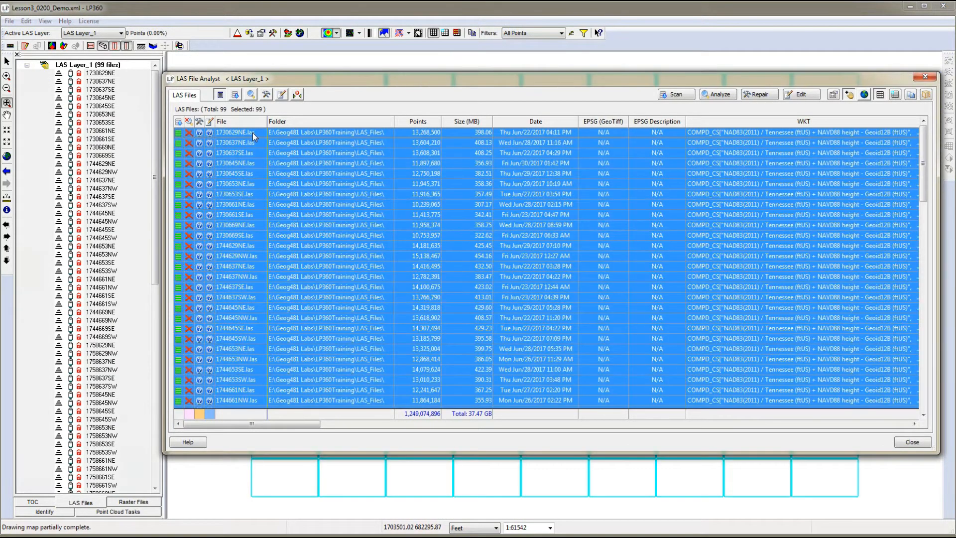
pyautogui.rightClick(71, 67)
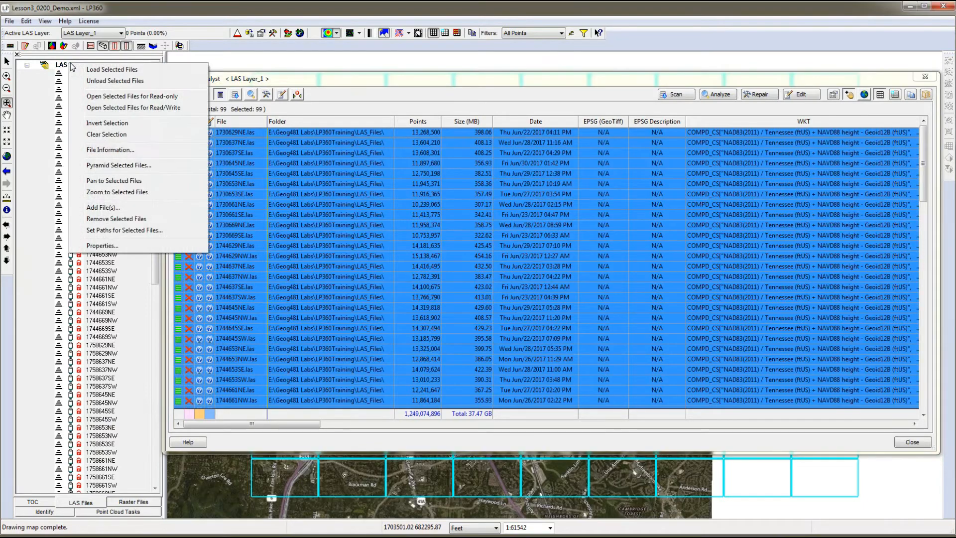
pyautogui.click(110, 109)
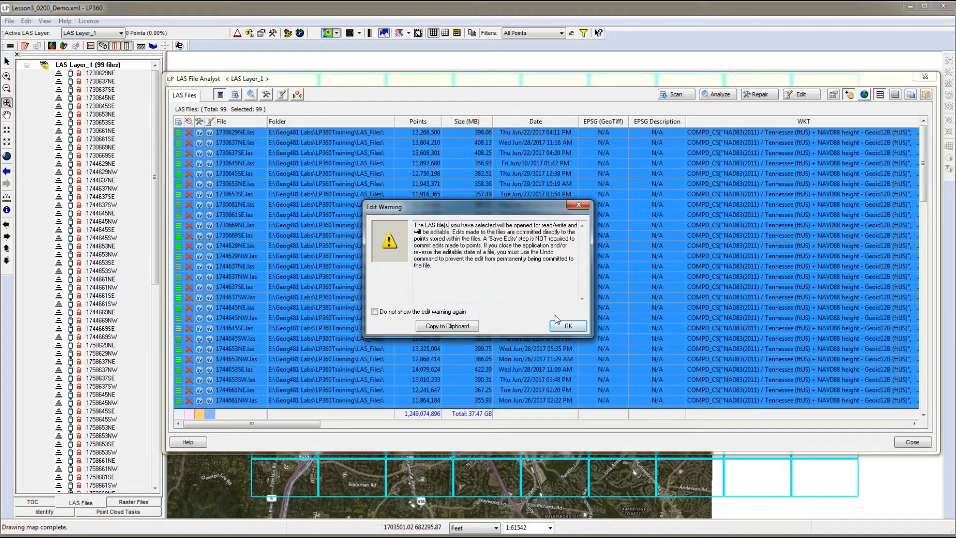
pyautogui.click(561, 326)
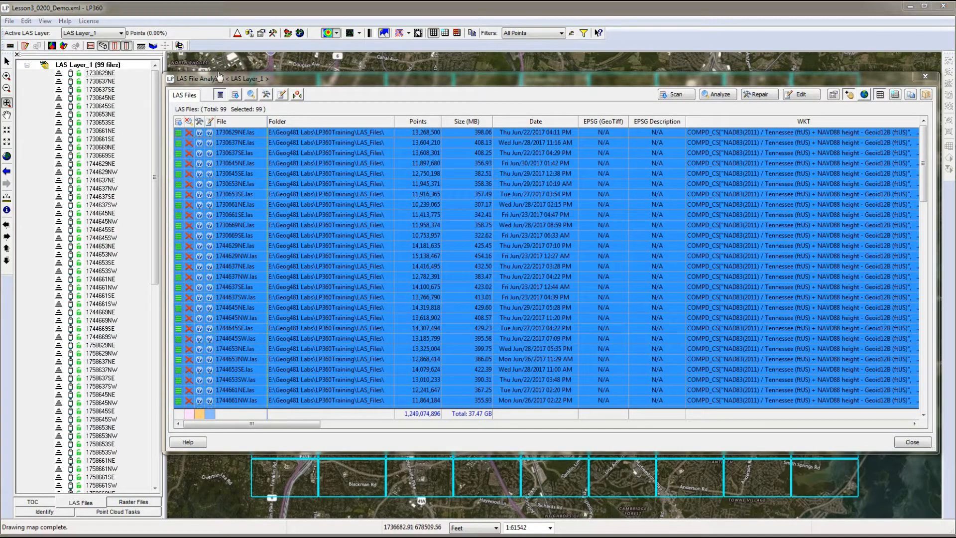
# Repair all selected LAS files by adding the EPSG codes and WKT for NAD83 / Pennsylvania North (ftUS), and check the status of 1730637NE.las.
pyautogui.click(759, 95)
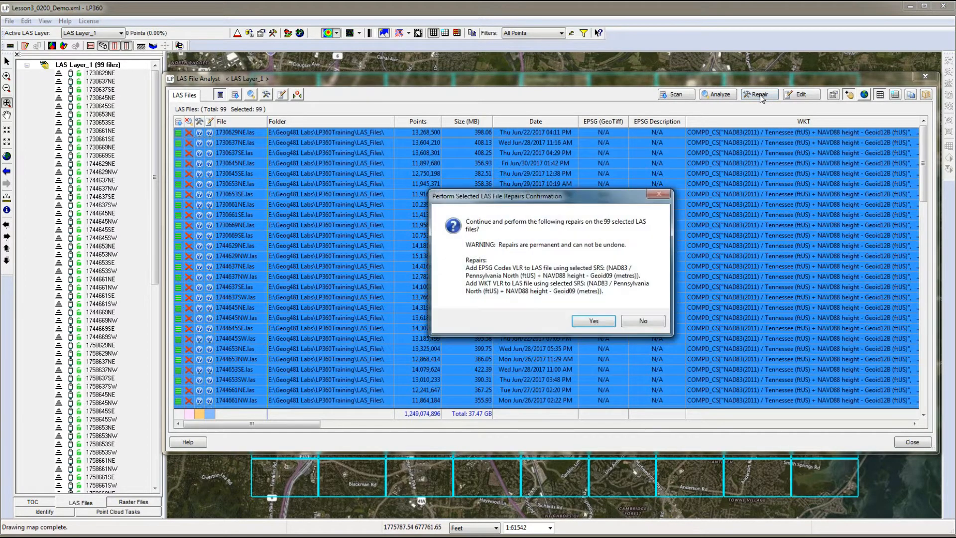
pyautogui.click(593, 322)
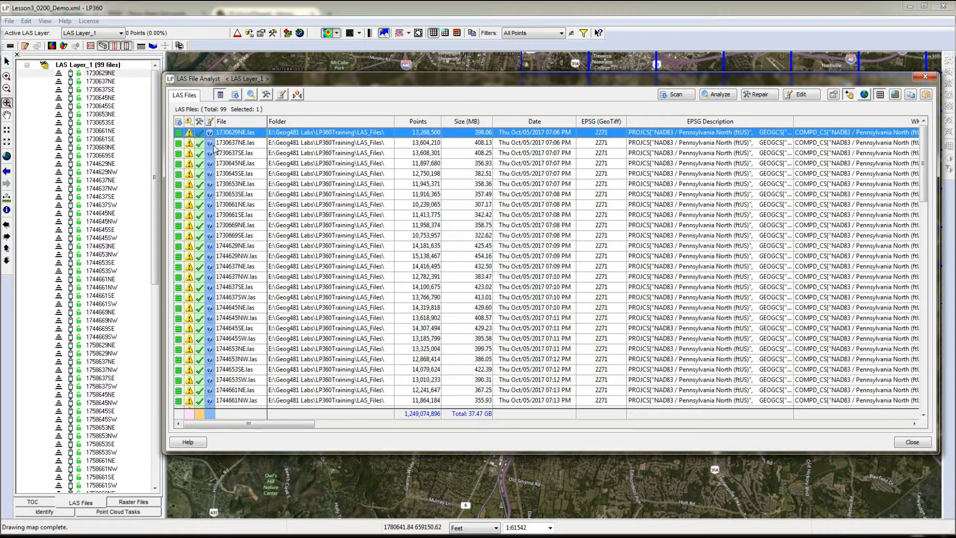
pyautogui.click(190, 142)
pyautogui.moveTo(189, 146)
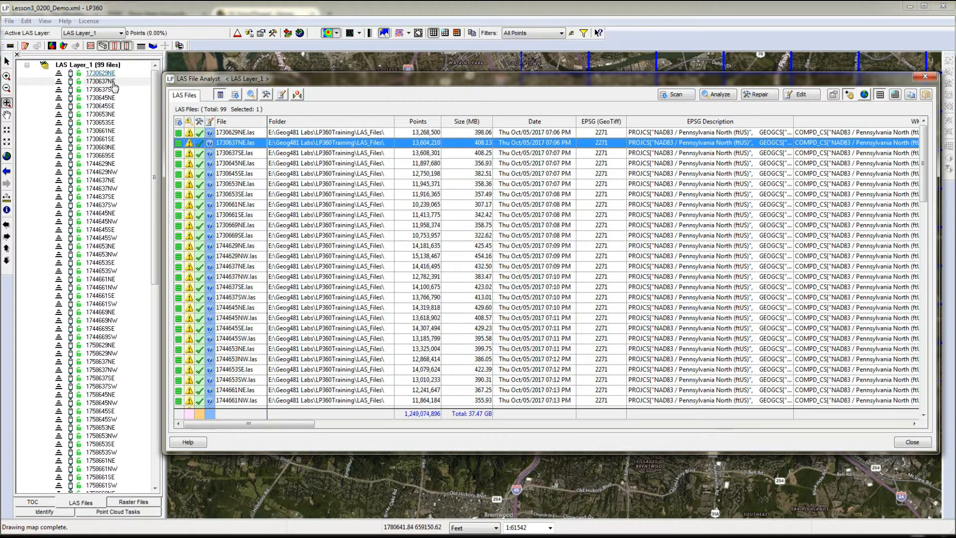
# Set 1730637NE and the rest of the LAS files in LAS Layer_1 back to read-only.
pyautogui.click(102, 68)
pyautogui.rightClick(102, 69)
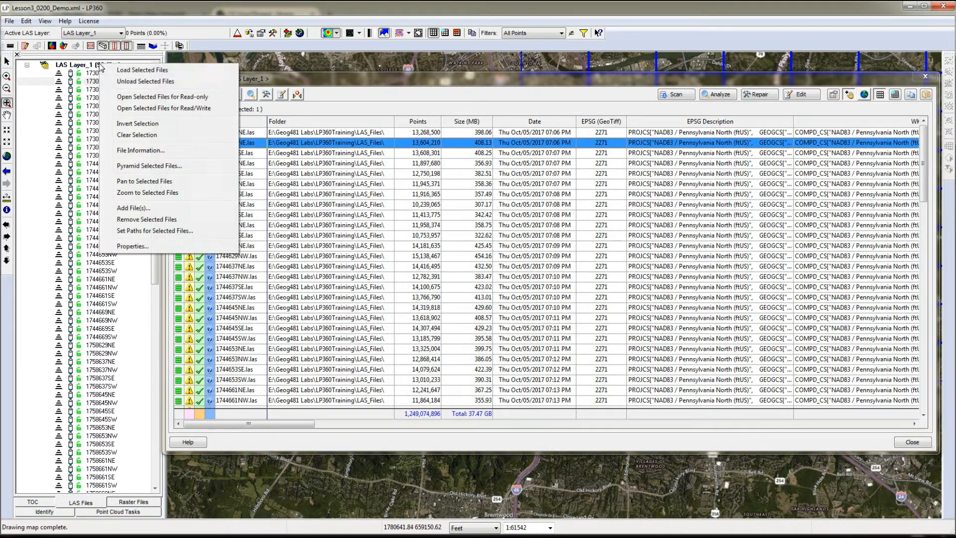
pyautogui.click(138, 97)
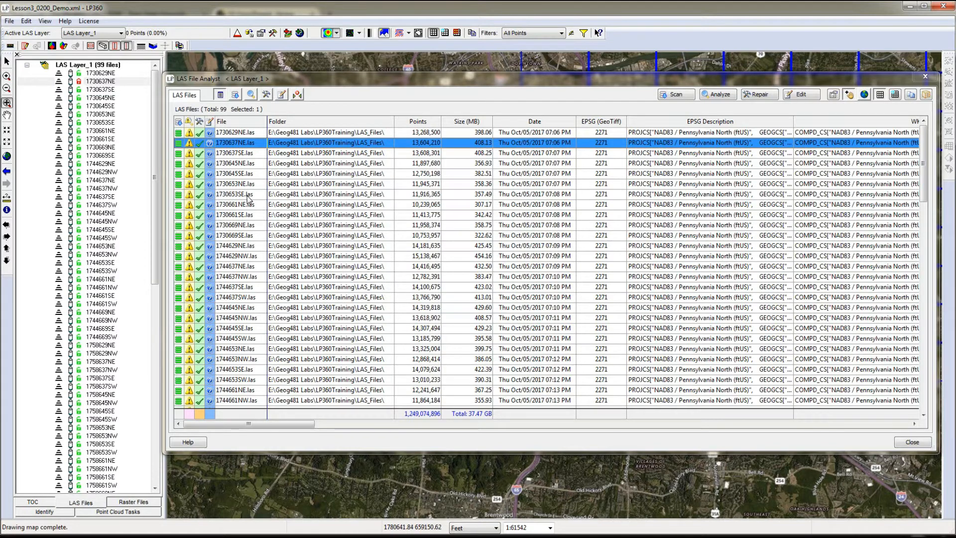
pyautogui.click(112, 68)
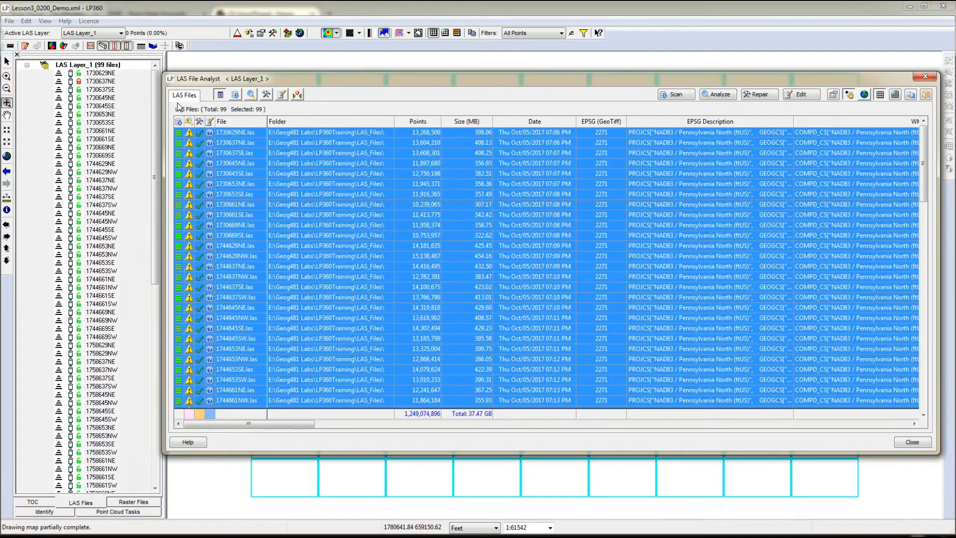
pyautogui.rightClick(111, 68)
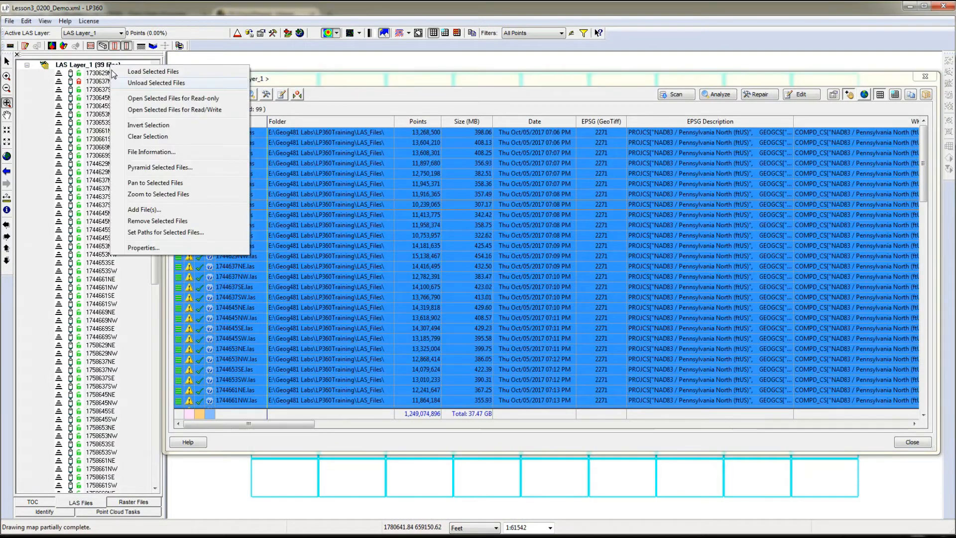
pyautogui.click(148, 100)
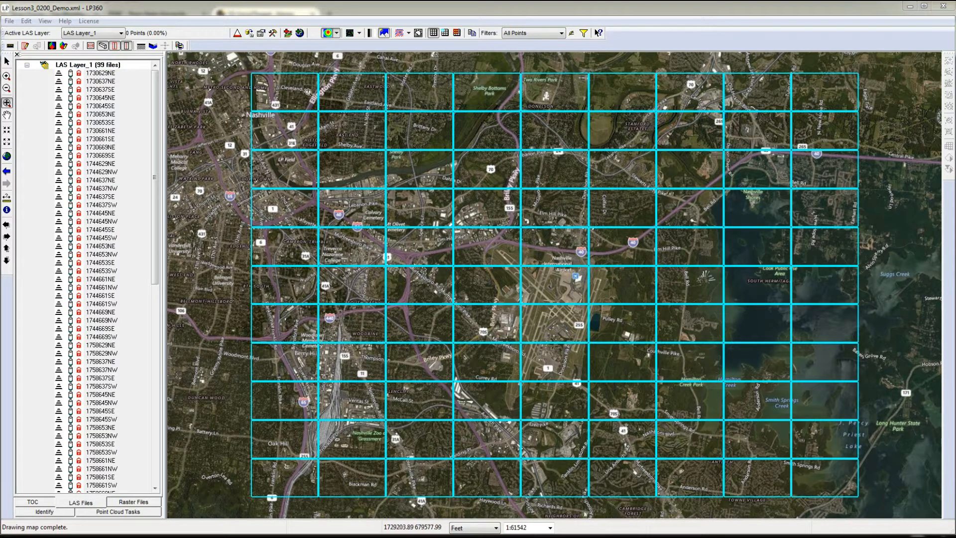
# Load all the selected LAS files of LAS Layer_1 into the map.
pyautogui.rightClick(94, 63)
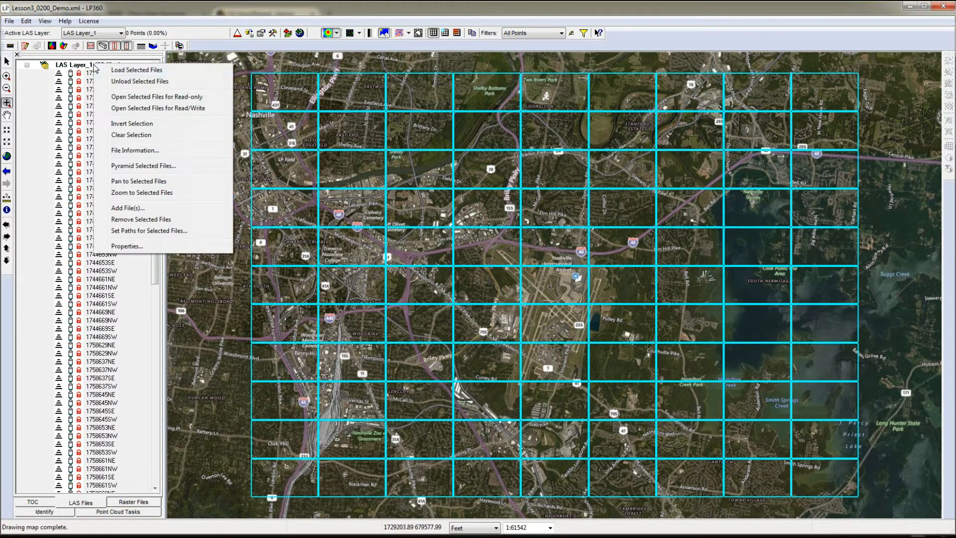
pyautogui.click(130, 72)
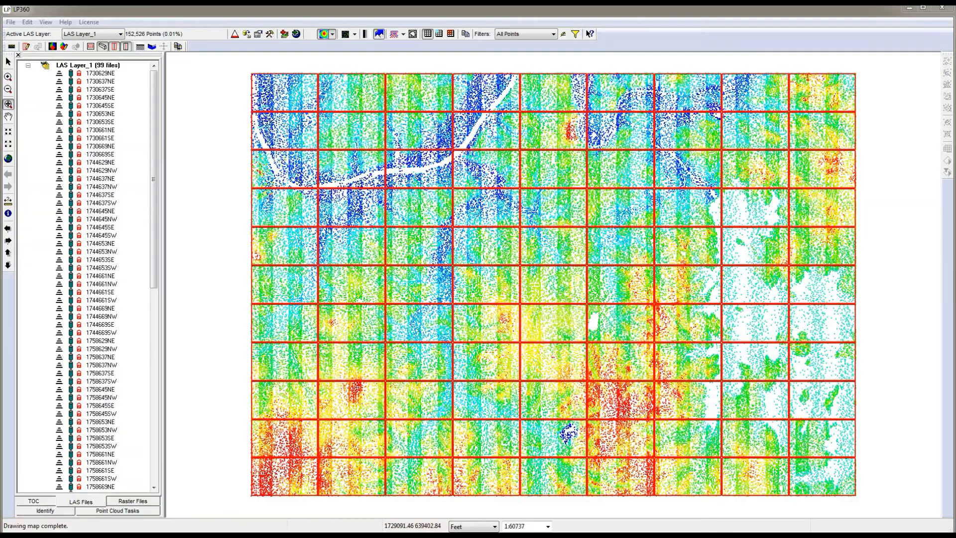
# Start an export of LAS Layer_1 with export type Surface and surface method Point Insertion (PI).
pyautogui.click(247, 34)
pyautogui.moveTo(169, 33); pyautogui.dragTo(366, 105)
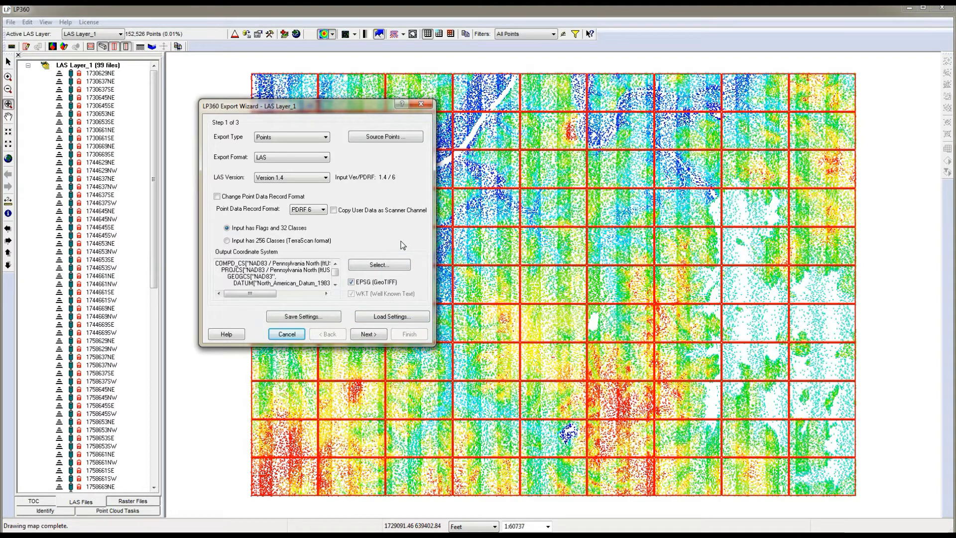
pyautogui.click(304, 142)
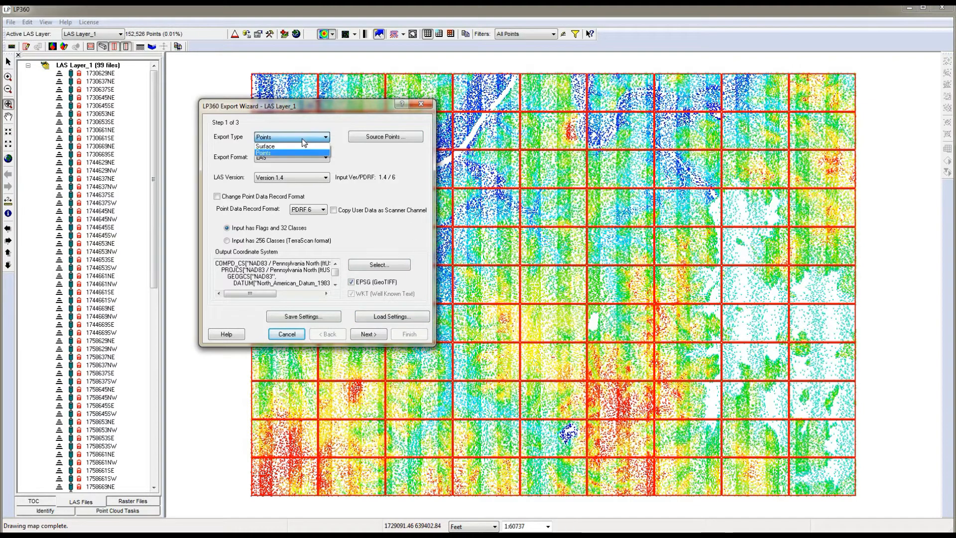
pyautogui.click(301, 147)
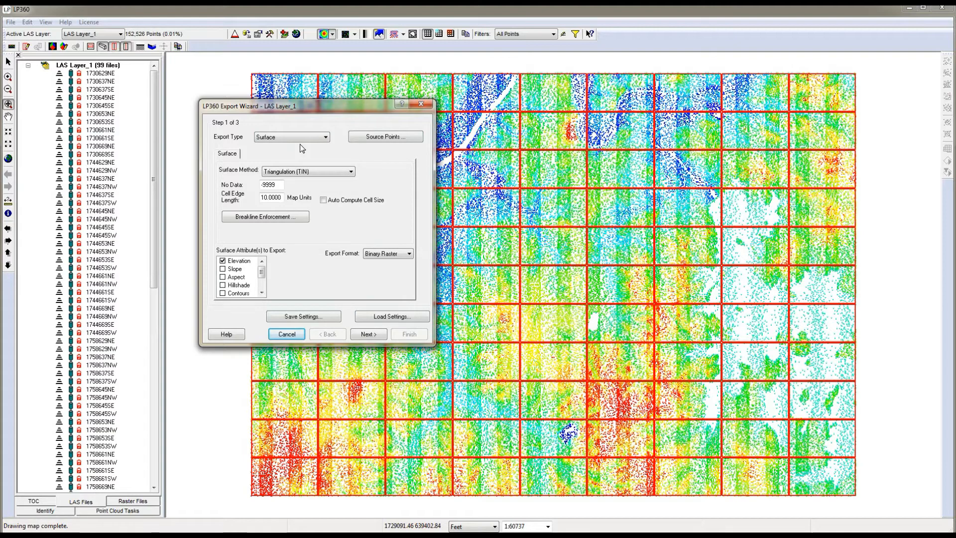
pyautogui.click(323, 172)
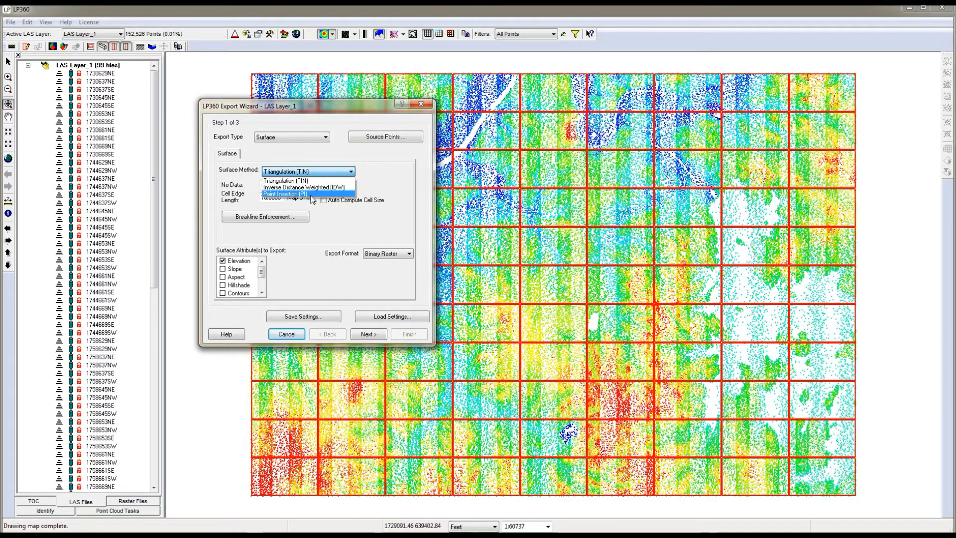
pyautogui.click(311, 194)
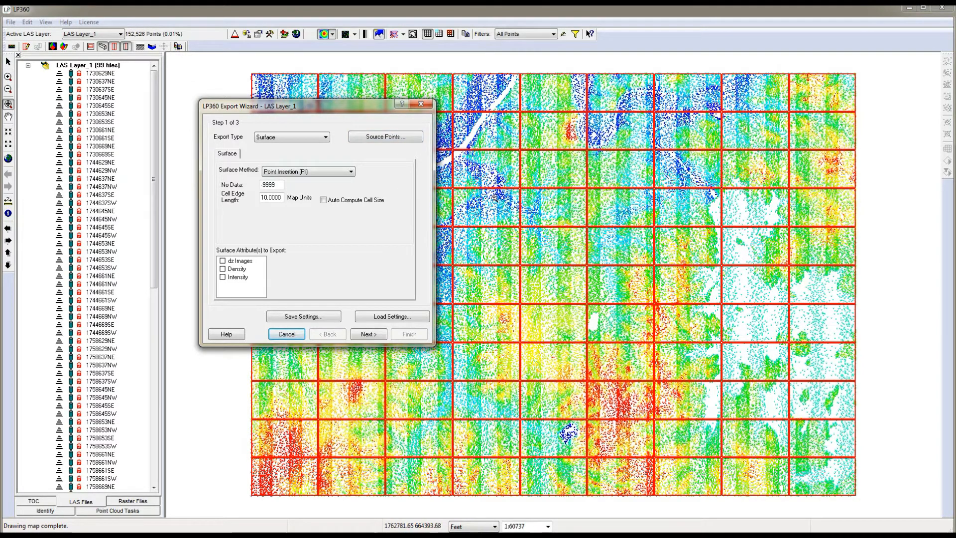
# Filter the export's source points to the First Return combination.
pyautogui.click(400, 138)
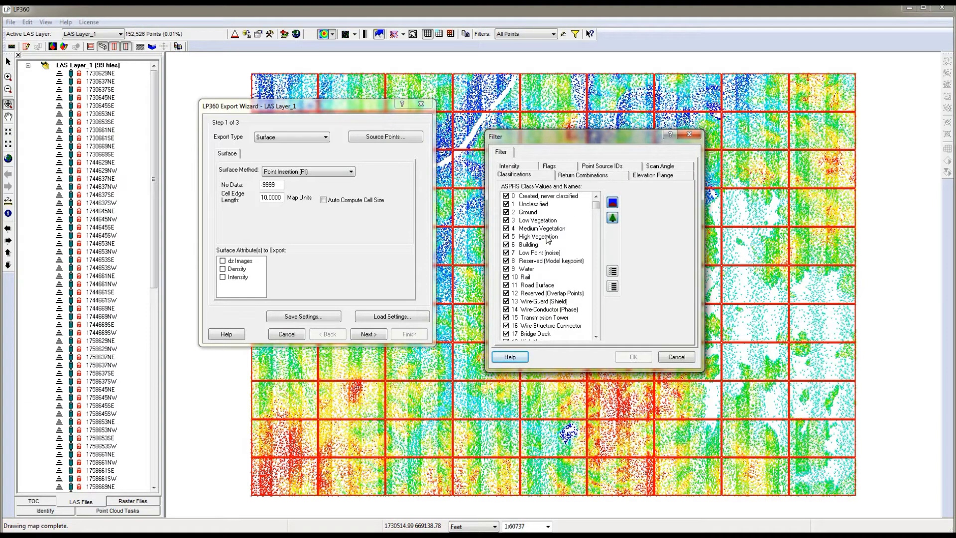
pyautogui.click(589, 177)
pyautogui.click(586, 189)
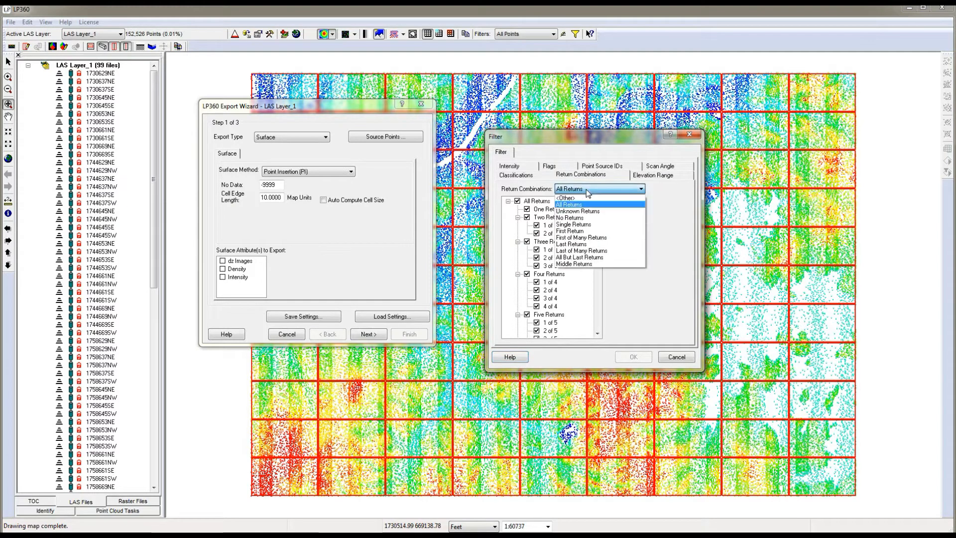
pyautogui.click(580, 230)
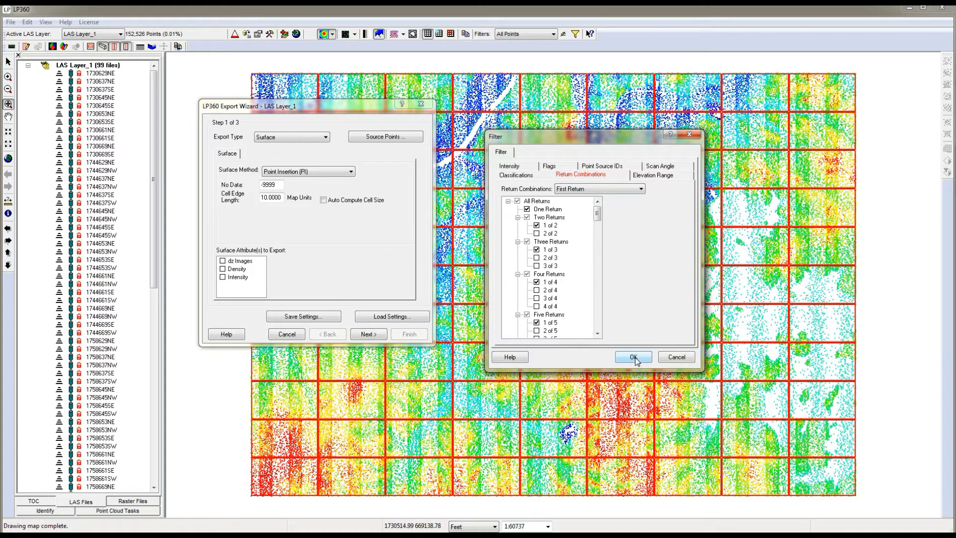
pyautogui.click(633, 357)
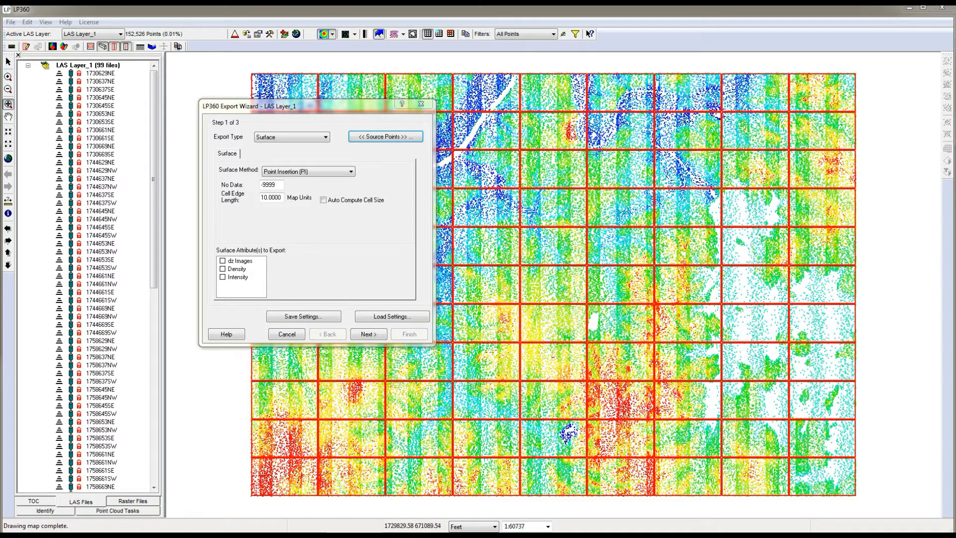
# Filter the export's source points by scan angle with a range from -13.5 to 13.
pyautogui.click(385, 136)
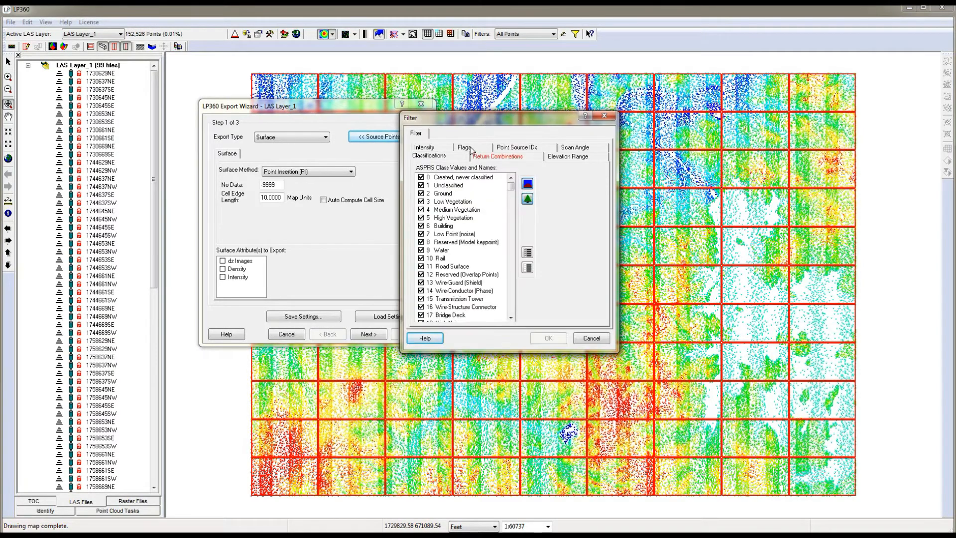
pyautogui.click(471, 149)
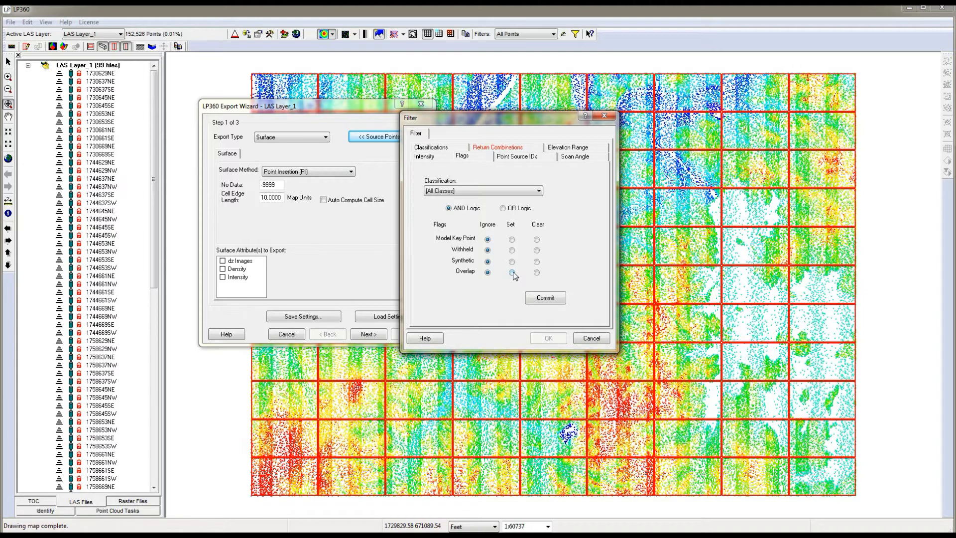
pyautogui.click(579, 157)
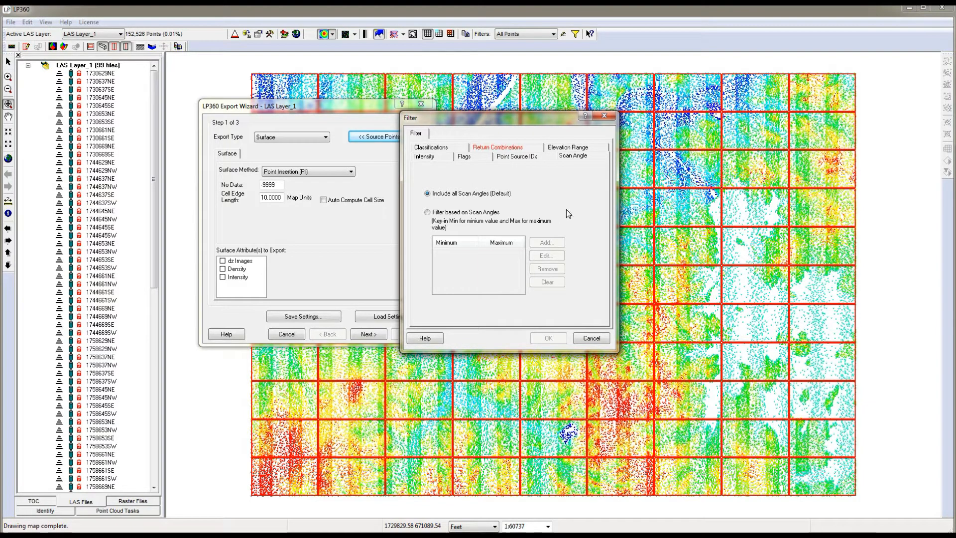
pyautogui.click(428, 213)
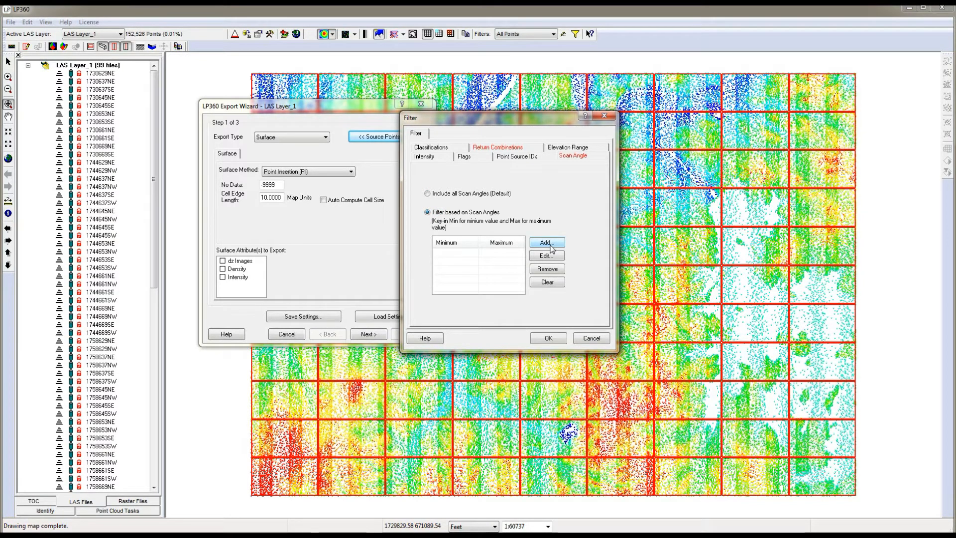
pyautogui.click(546, 242)
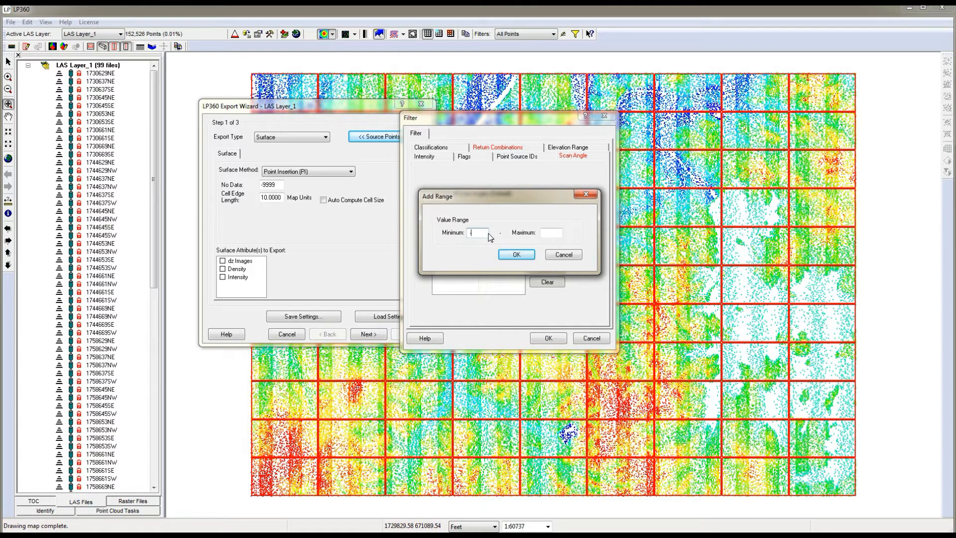
pyautogui.write('-13.5')
pyautogui.click(548, 232)
pyautogui.write('13')
pyautogui.click(517, 255)
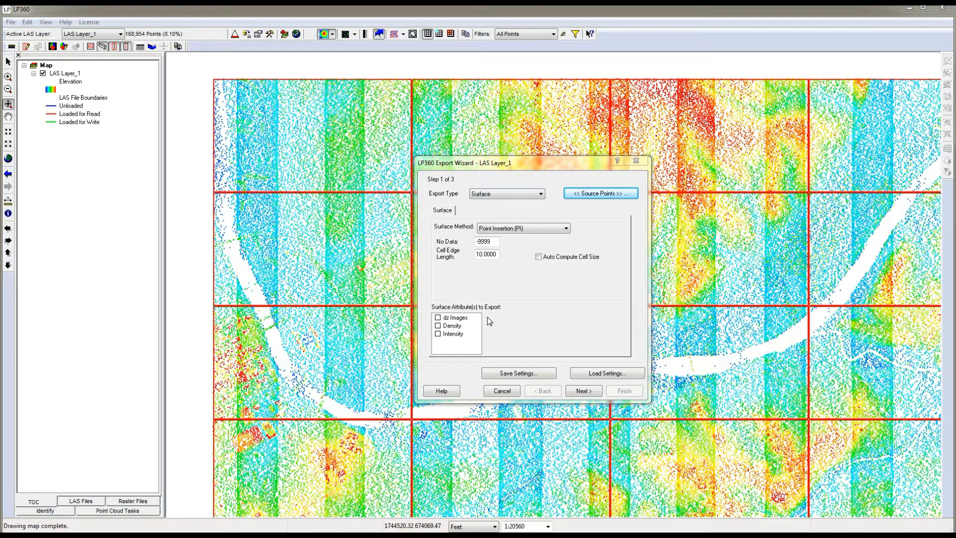
# Include only Density as a surface attribute to export and set the cell edge length to 4.6.
pyautogui.click(438, 334)
pyautogui.click(438, 325)
pyautogui.moveTo(477, 254); pyautogui.dragTo(513, 255)
pyautogui.write('4.6')
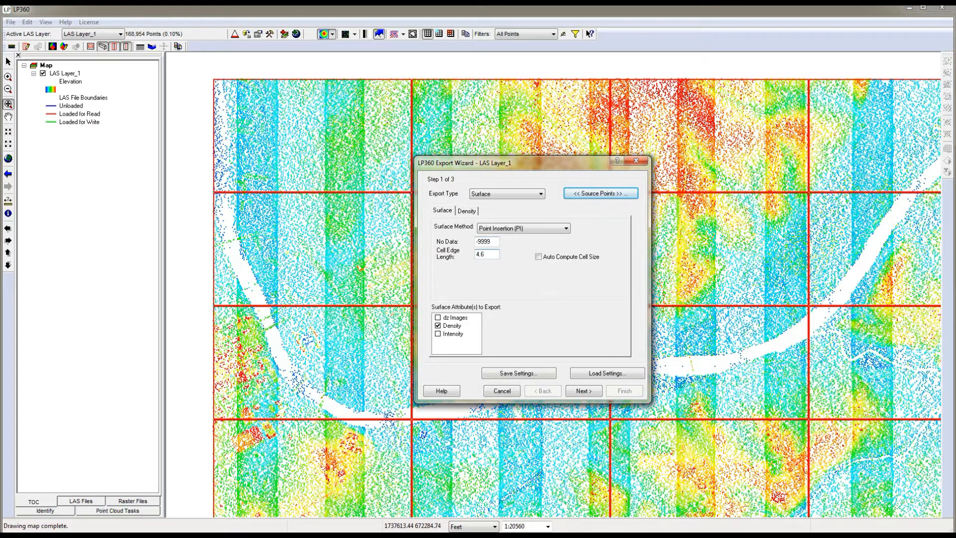
# Set the graphic density output's point density to .047, review its color ranges, and continue to the export extent settings.
pyautogui.click(473, 215)
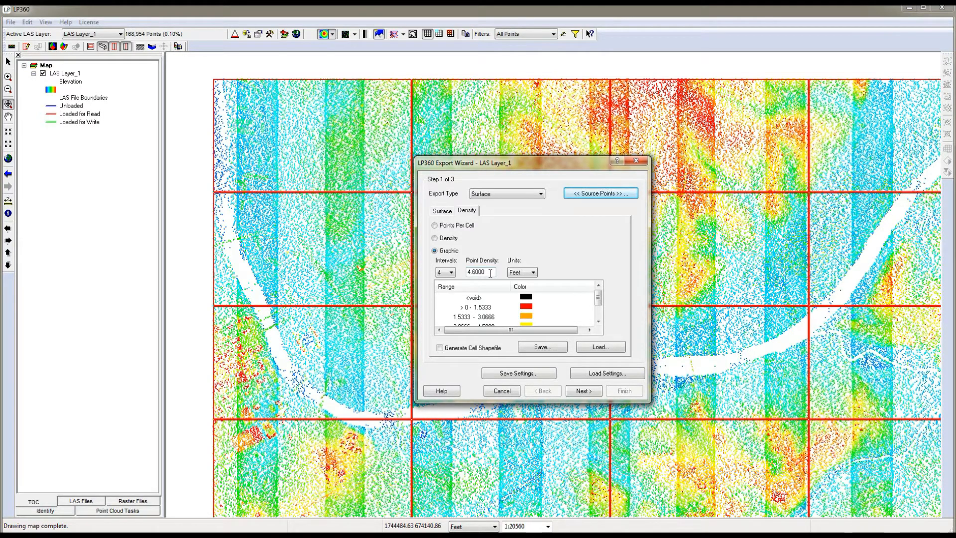
pyautogui.moveTo(491, 273); pyautogui.dragTo(466, 273)
pyautogui.write('.047')
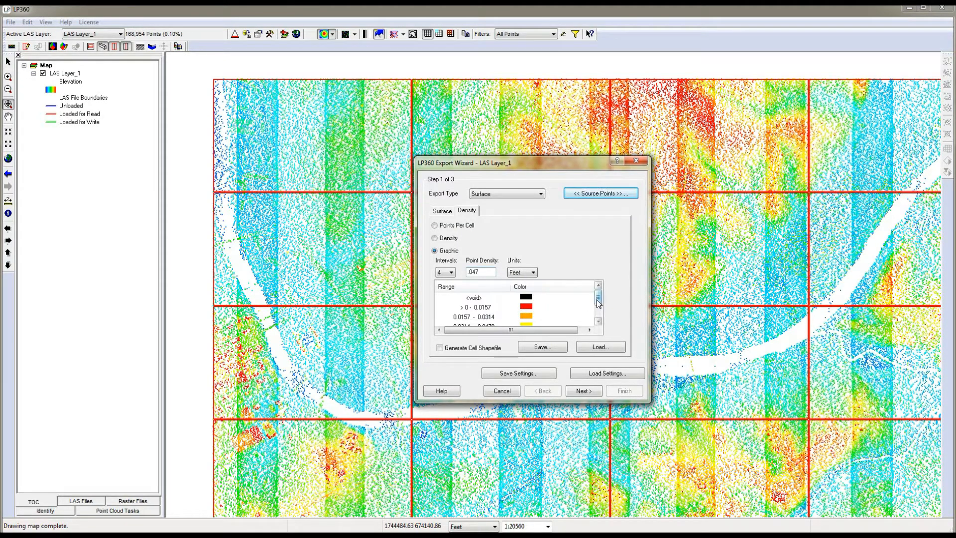
pyautogui.moveTo(598, 300); pyautogui.dragTo(597, 313)
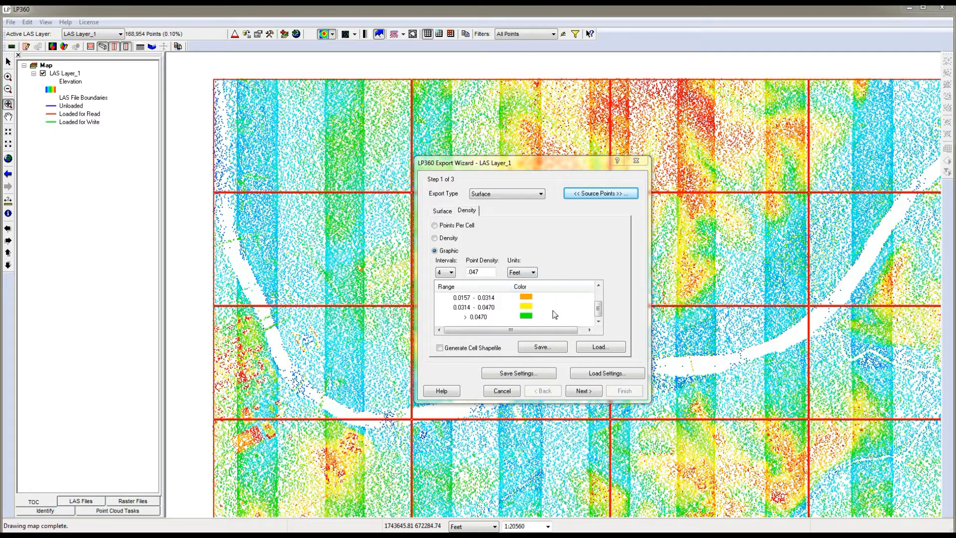
pyautogui.moveTo(599, 312); pyautogui.dragTo(603, 302)
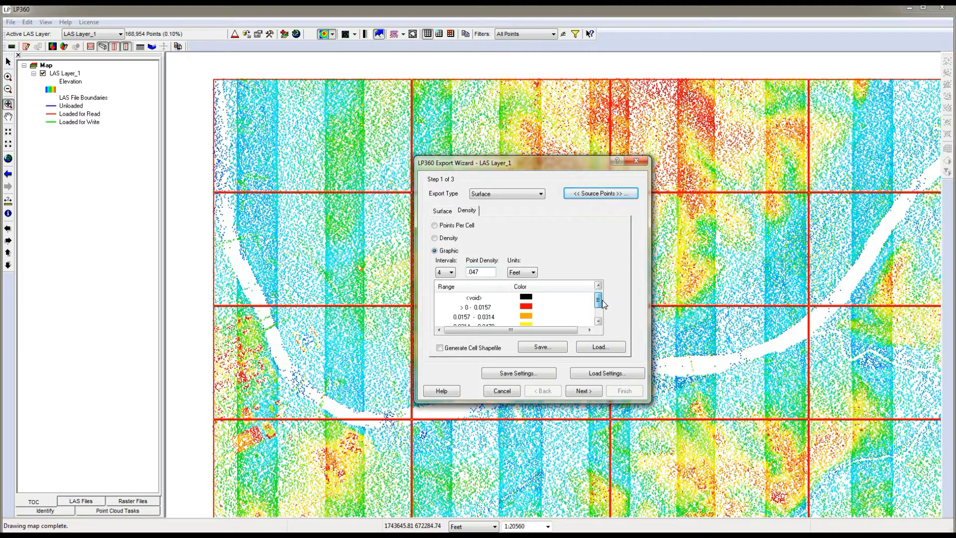
pyautogui.click(599, 322)
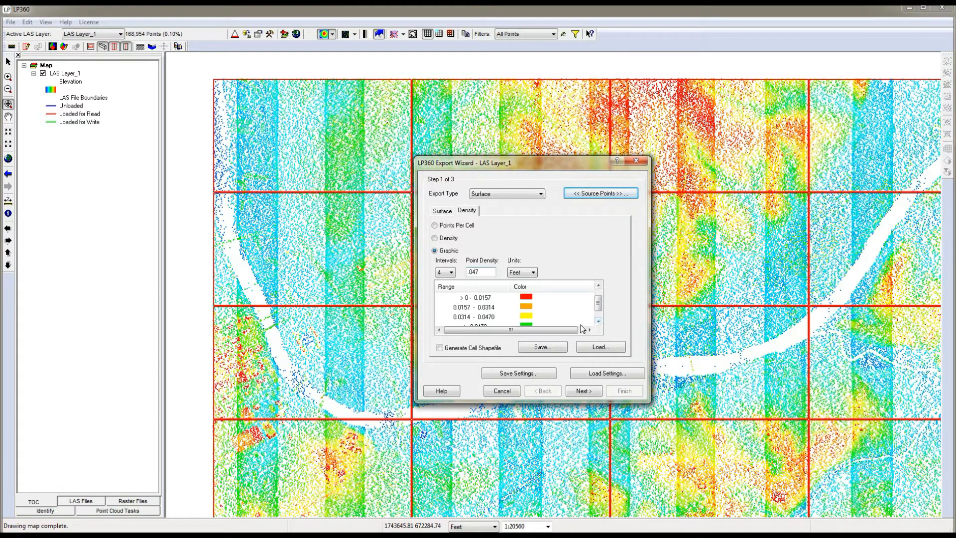
pyautogui.click(598, 321)
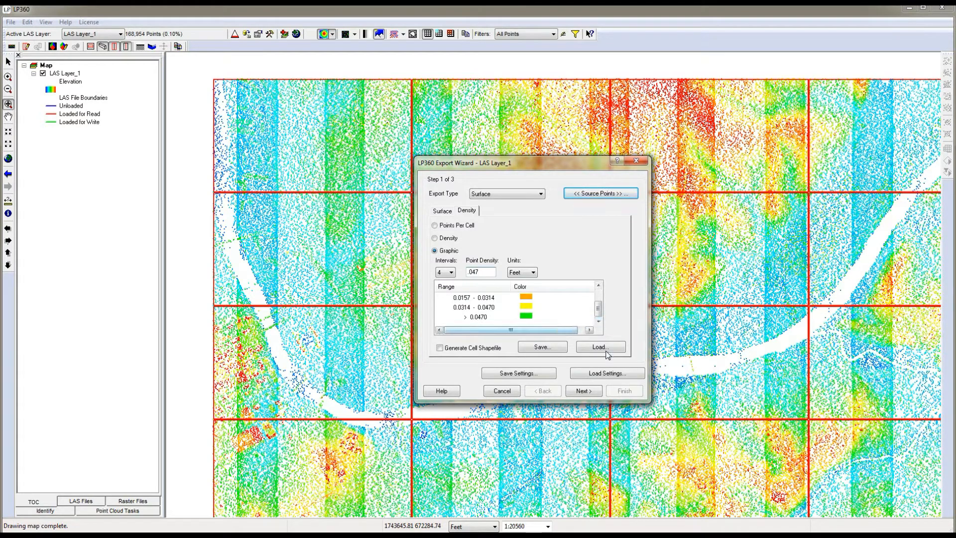
pyautogui.click(591, 393)
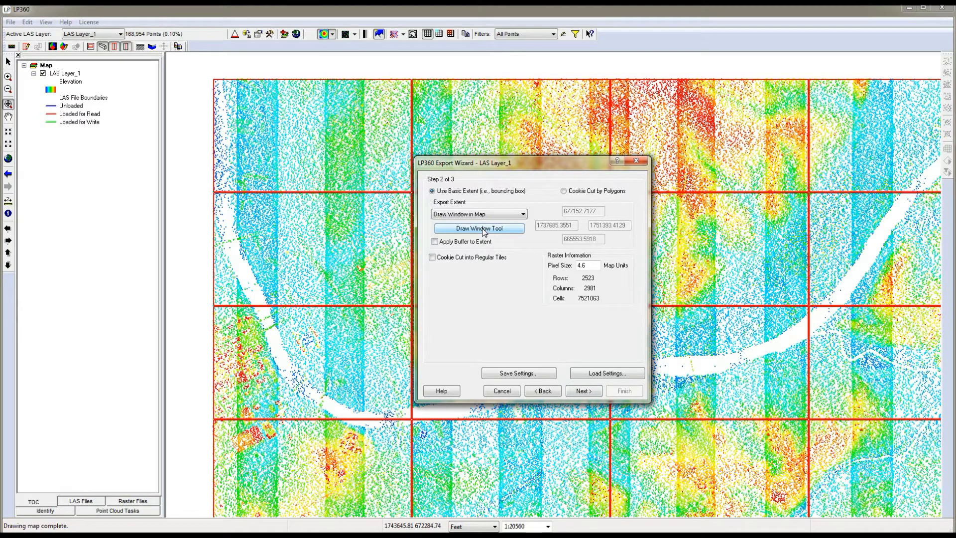
# Draw the export extent around the three northwesternmost tiles, about 7,000 by 12,000 ft, and accept it.
pyautogui.click(482, 230)
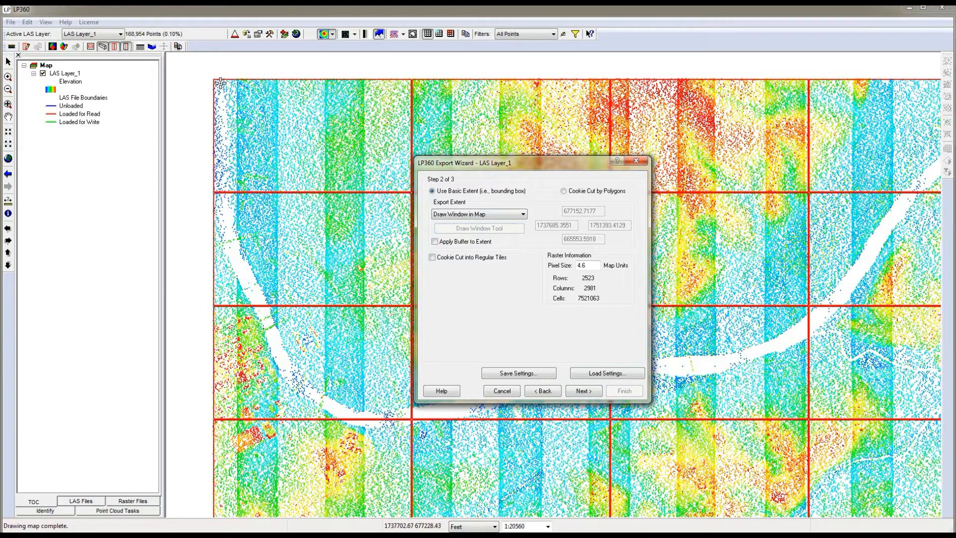
pyautogui.moveTo(213, 79)
pyautogui.mouseDown()
pyautogui.moveTo(561, 397)
pyautogui.moveTo(398, 417)
pyautogui.moveTo(413, 421)
pyautogui.mouseUp()
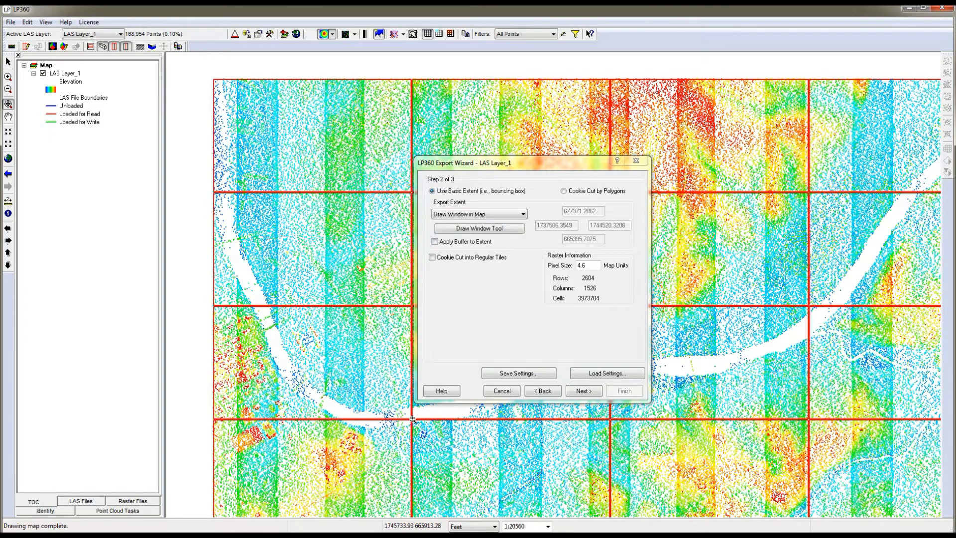
pyautogui.click(583, 391)
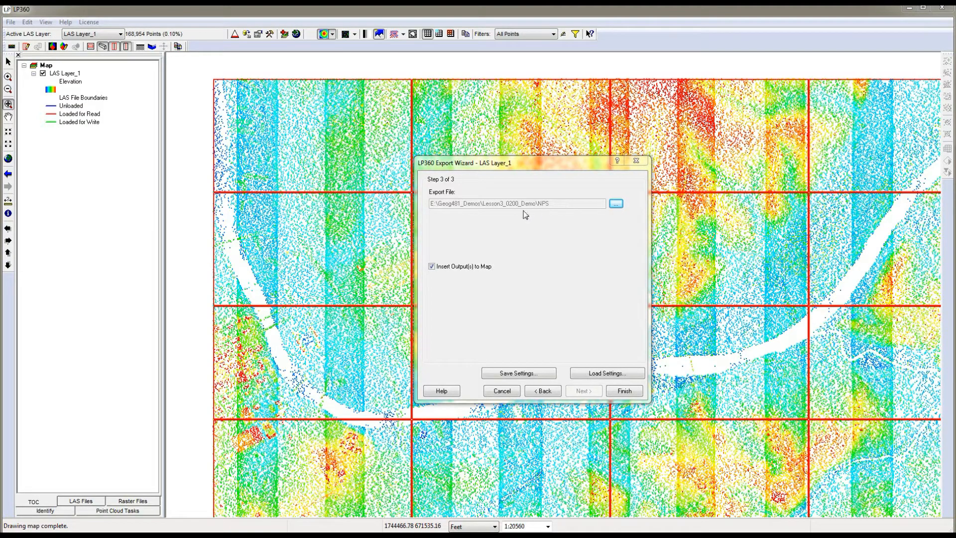
# Name the export file NPS in the Lesson3_0200_Demo folder and run the export.
pyautogui.click(616, 205)
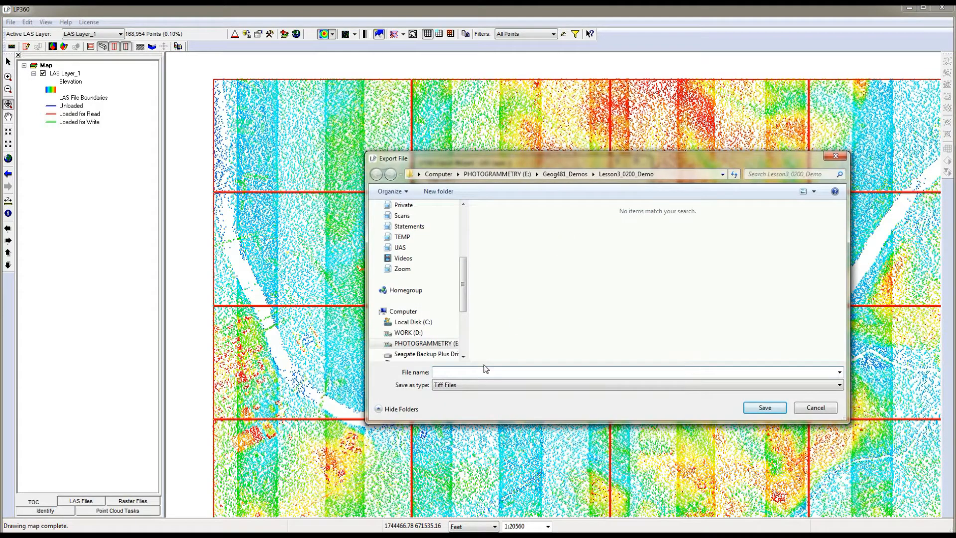
pyautogui.write('NPS')
pyautogui.click(764, 408)
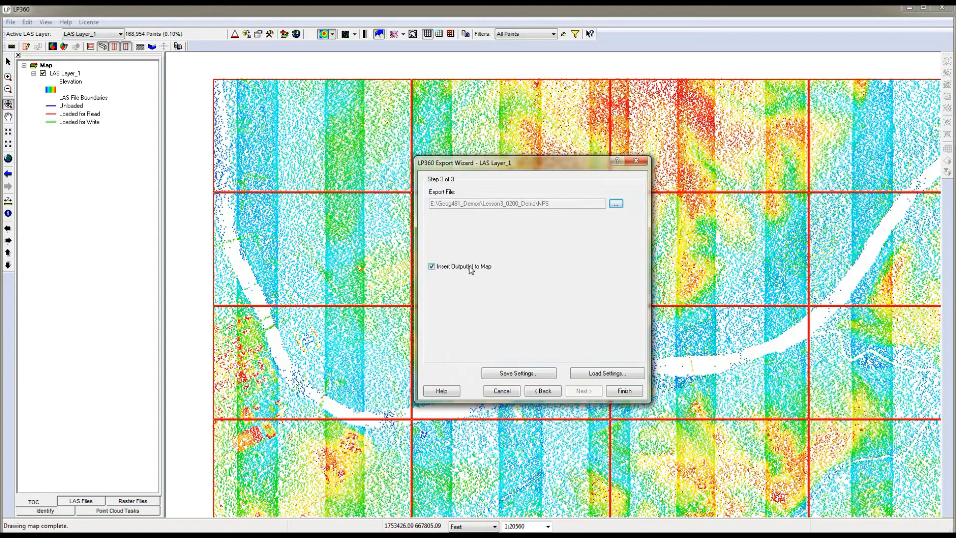
pyautogui.click(622, 392)
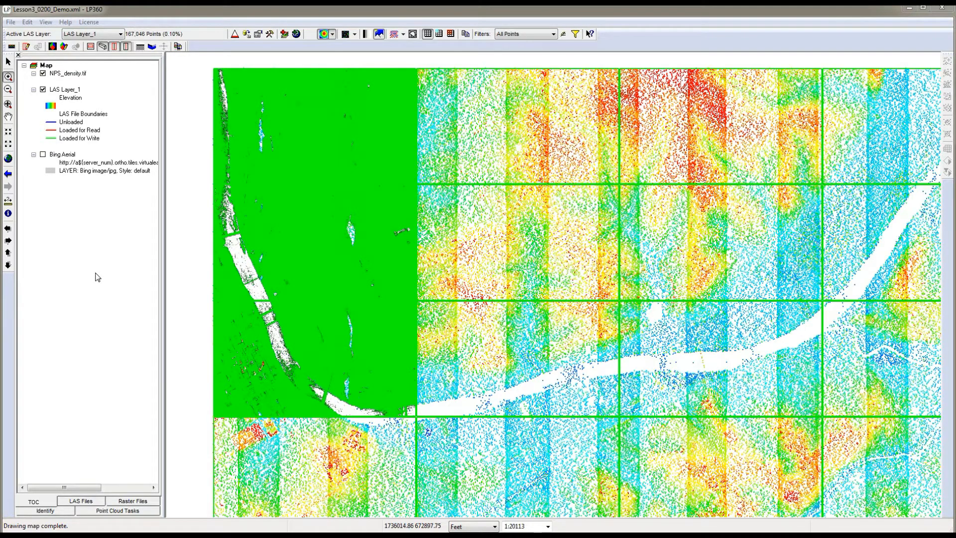
# Hide LAS Layer_1 and show Bing Aerial, toggling NPS_density.tif to compare it with the imagery.
pyautogui.click(43, 90)
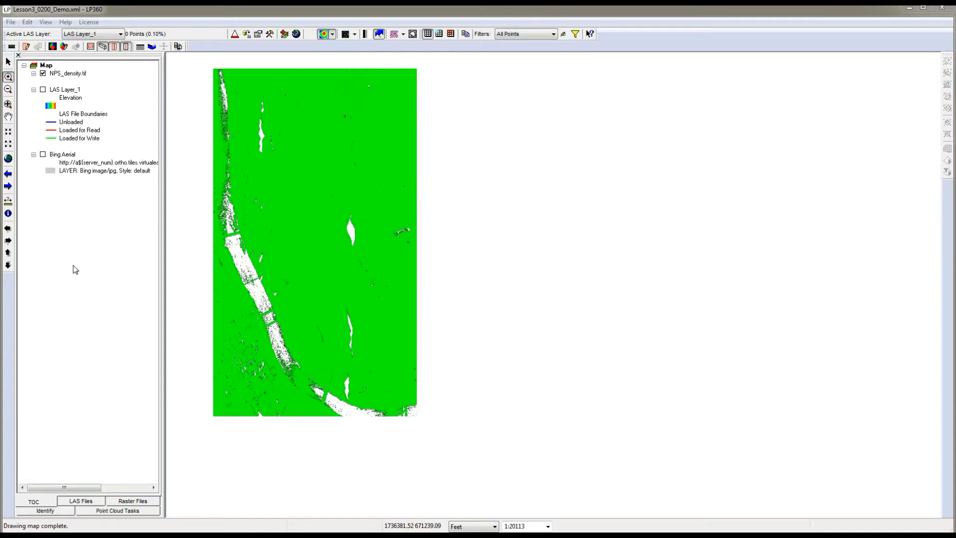
pyautogui.click(42, 155)
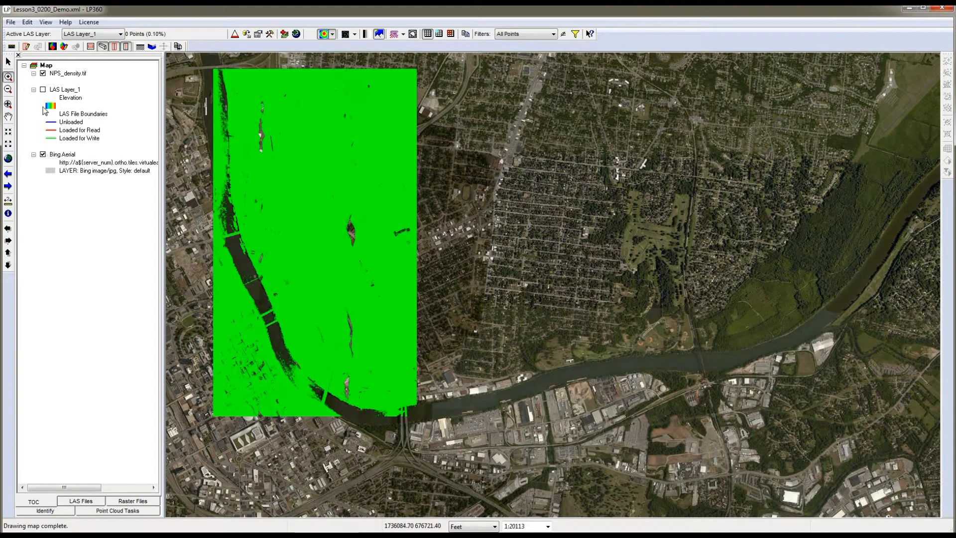
pyautogui.click(43, 74)
pyautogui.click(43, 74)
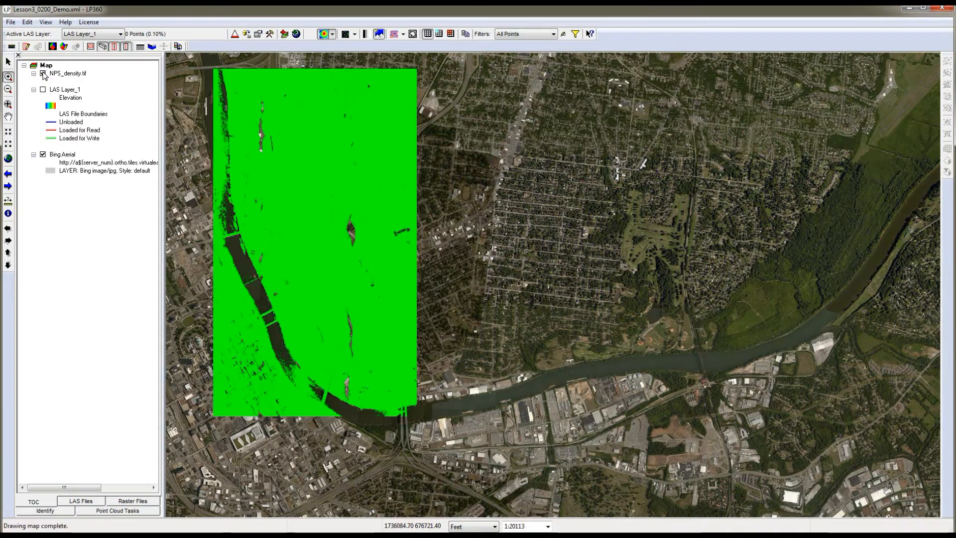
pyautogui.click(42, 74)
pyautogui.click(43, 74)
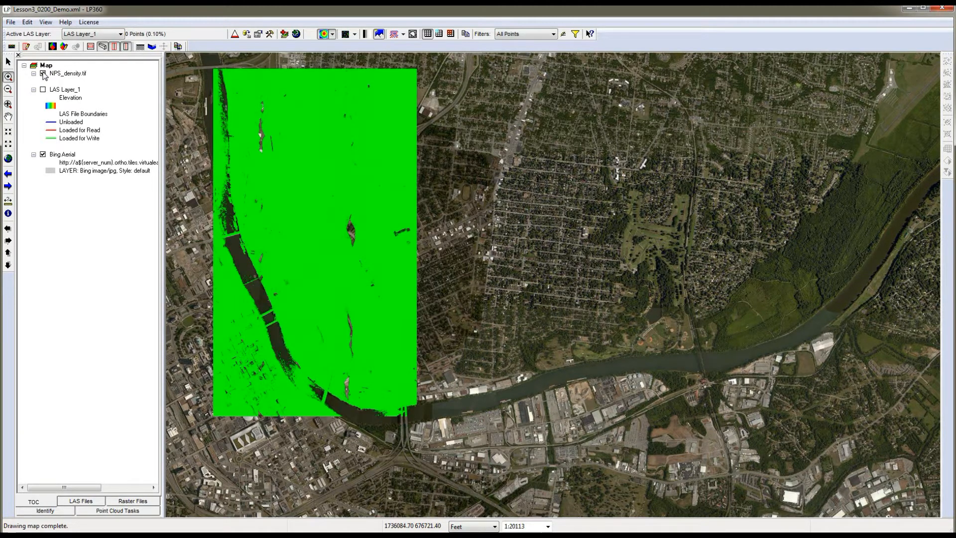
pyautogui.click(43, 73)
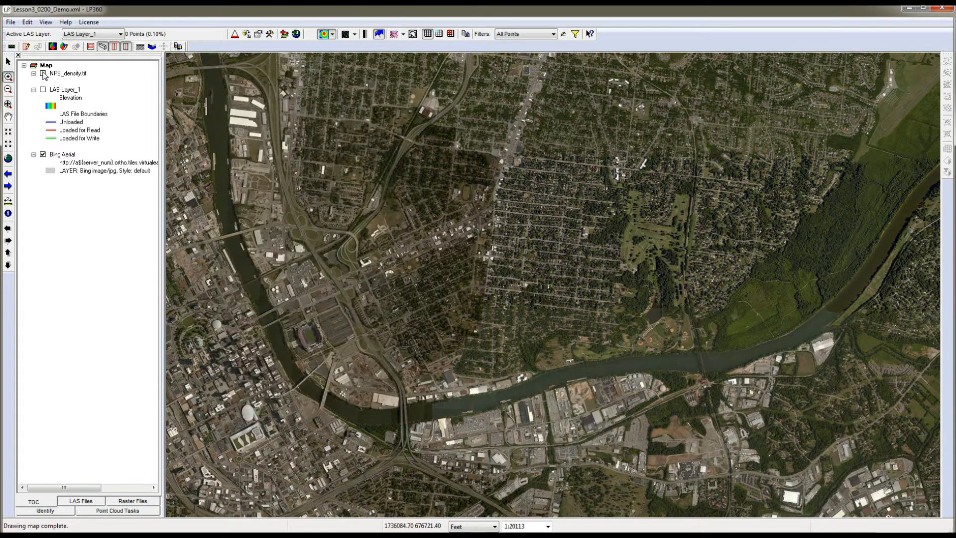
pyautogui.click(42, 74)
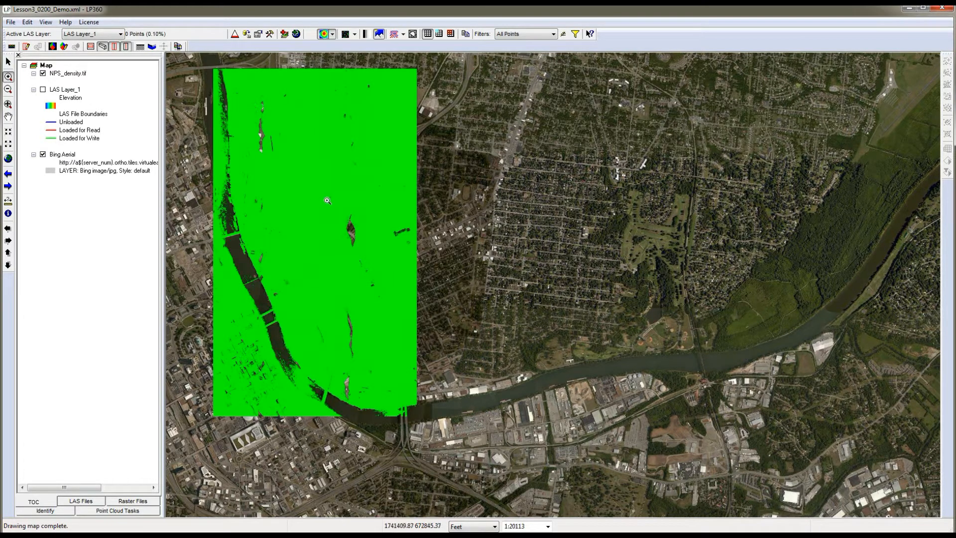
# Examine the voids in NPS_density.tif against the aerial imagery, from the central lens-shaped gap to the downtown area in the southwest.
pyautogui.moveTo(327, 201); pyautogui.dragTo(393, 267)
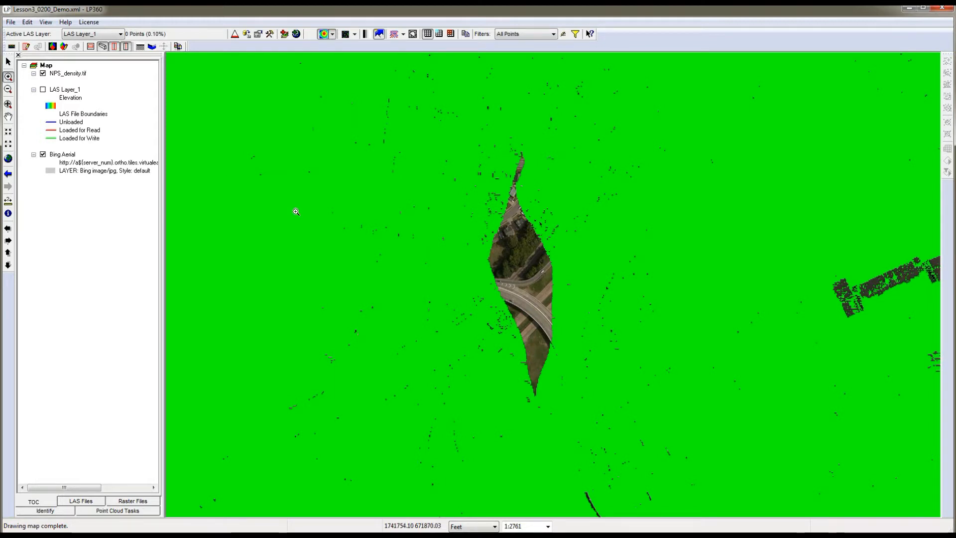
pyautogui.scroll(-1, 433, 268)
pyautogui.scroll(-3, 433, 267)
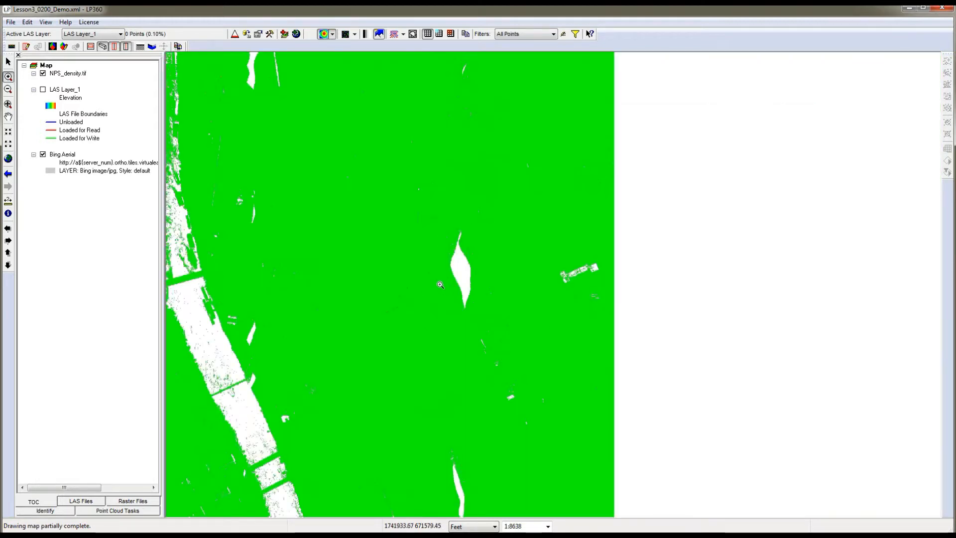
pyautogui.scroll(-2, 408, 310)
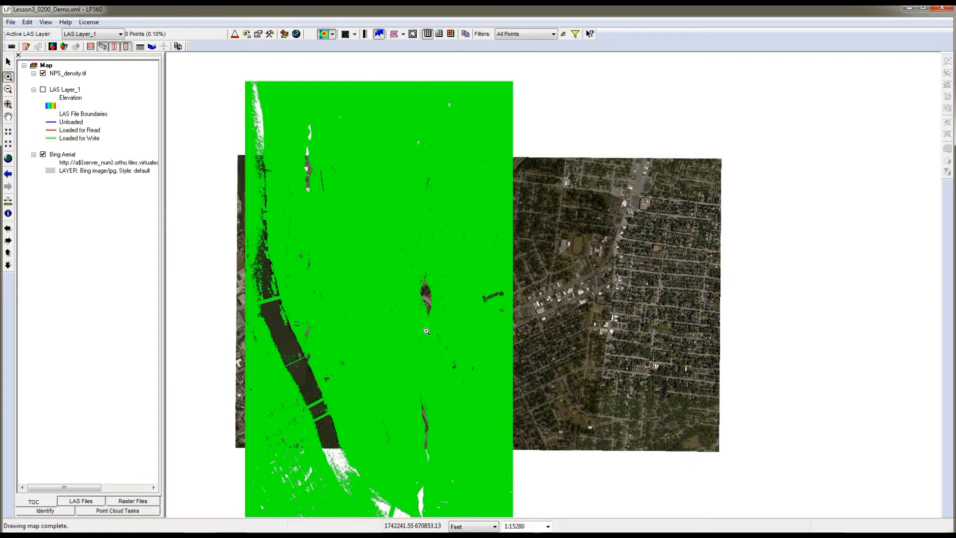
pyautogui.scroll(-1, 427, 331)
pyautogui.scroll(2, 426, 331)
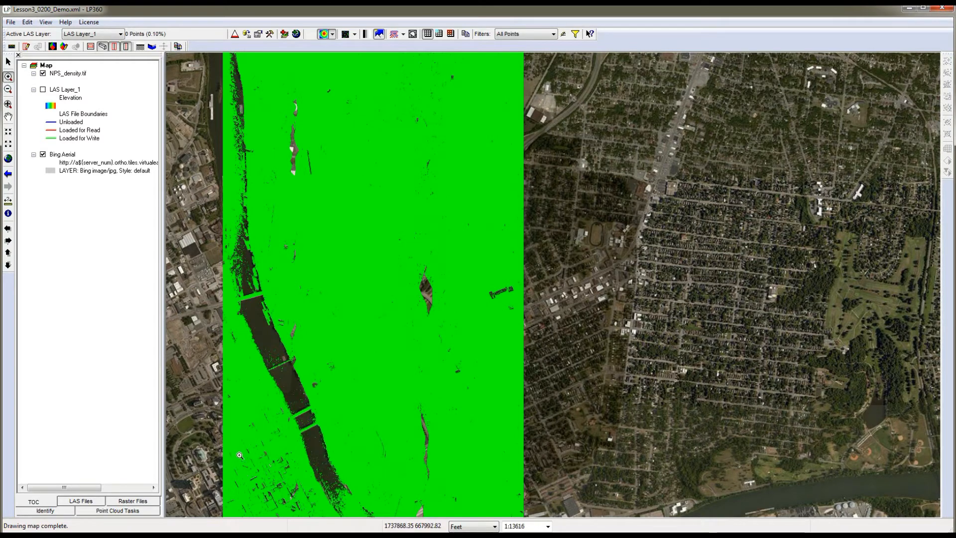
pyautogui.moveTo(236, 446); pyautogui.dragTo(309, 514)
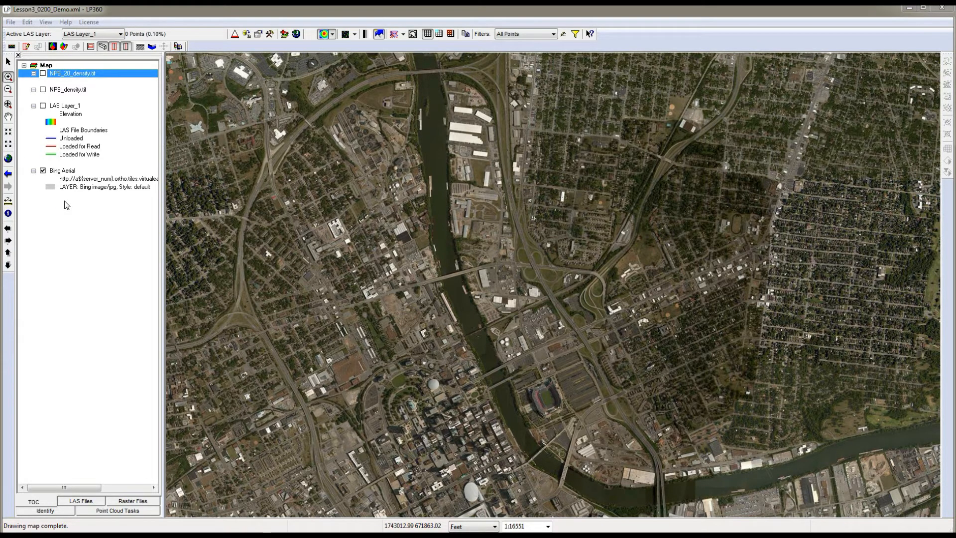
# Show NPS_20_density.tif and compare the small voids in the downtown area in the southwest against the Bing aerial imagery.
pyautogui.click(42, 73)
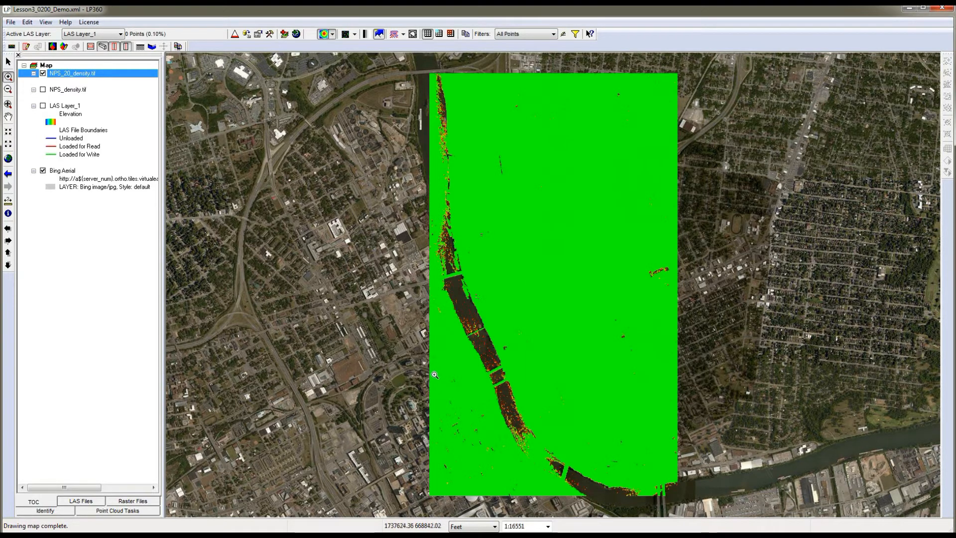
pyautogui.moveTo(432, 378); pyautogui.dragTo(506, 469)
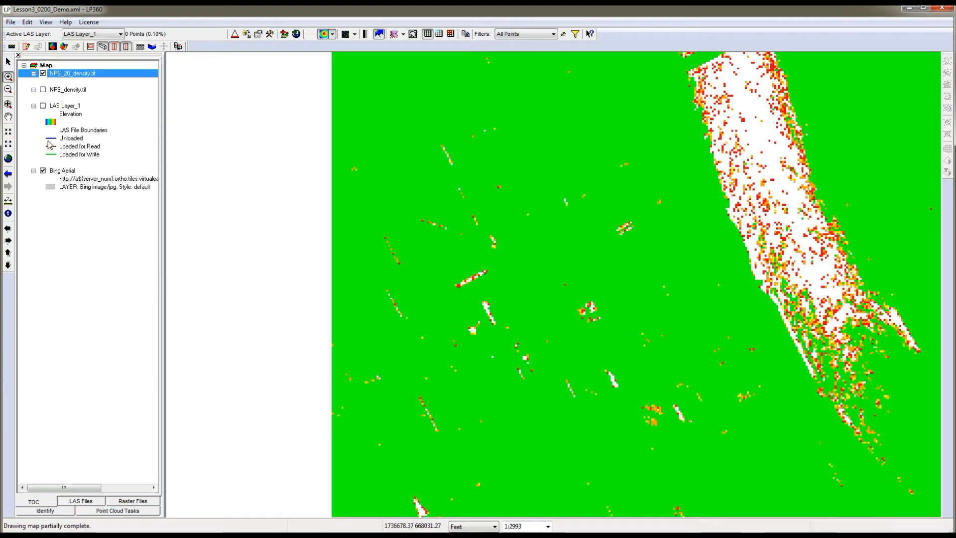
pyautogui.click(43, 74)
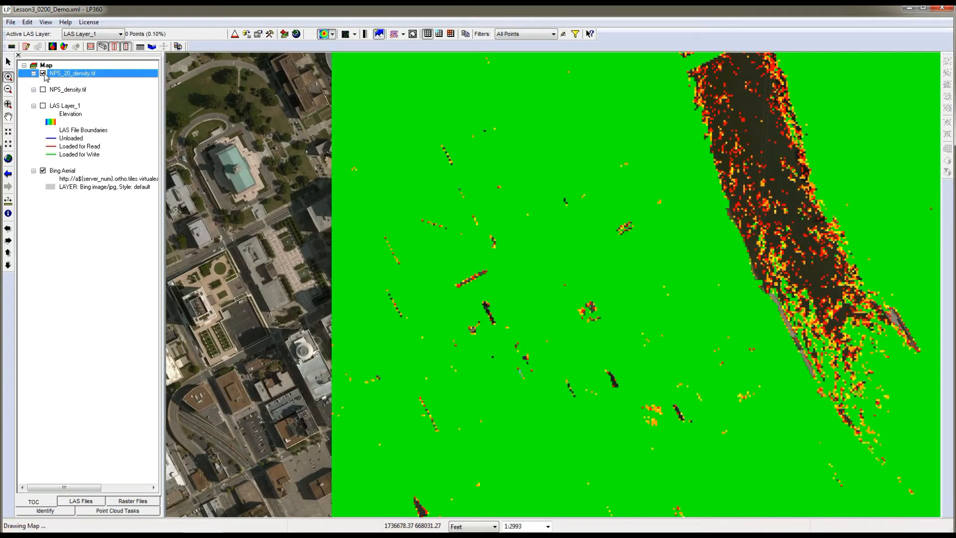
pyautogui.click(43, 74)
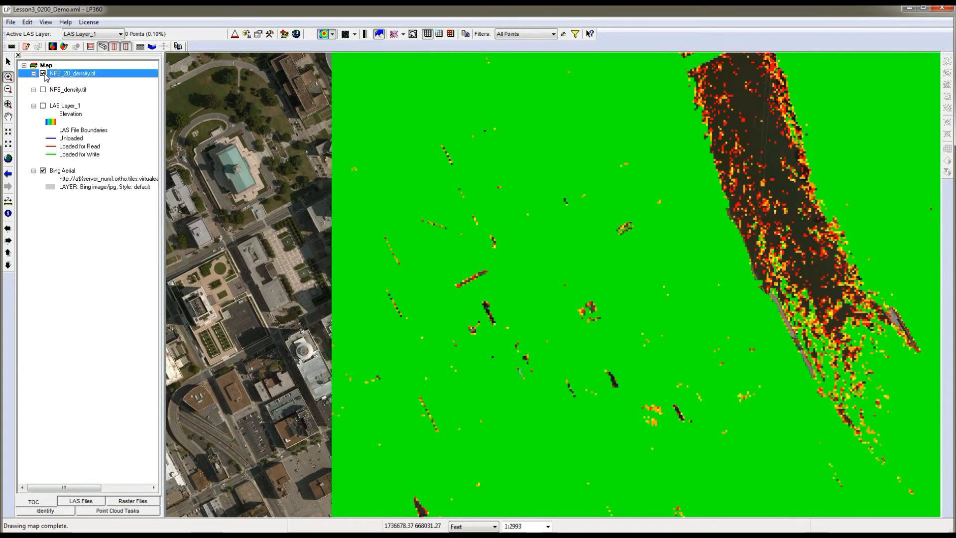
# Zoom to the NPS_20_density.tif extent and examine the elongated void cluster near its east edge, toggling the raster against the aerial imagery.
pyautogui.rightClick(69, 74)
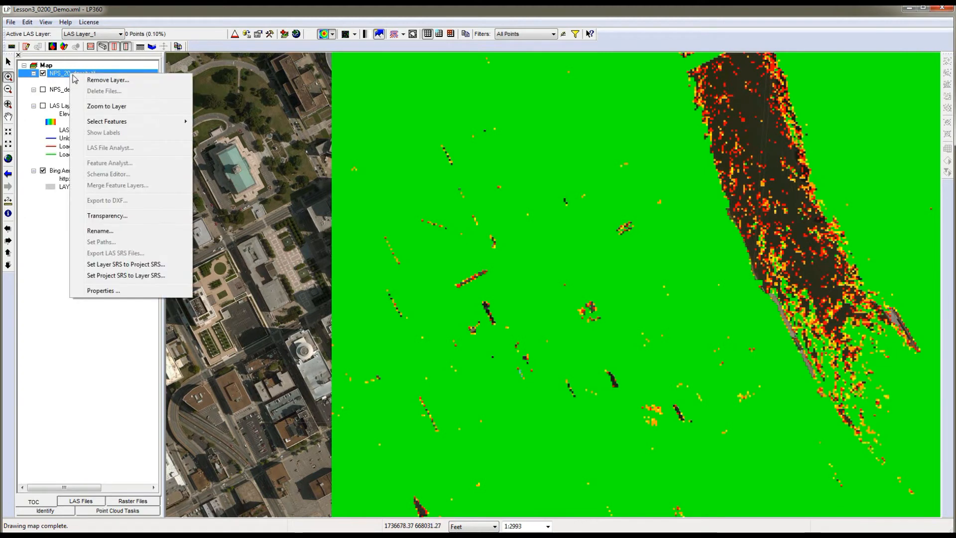
pyautogui.click(94, 108)
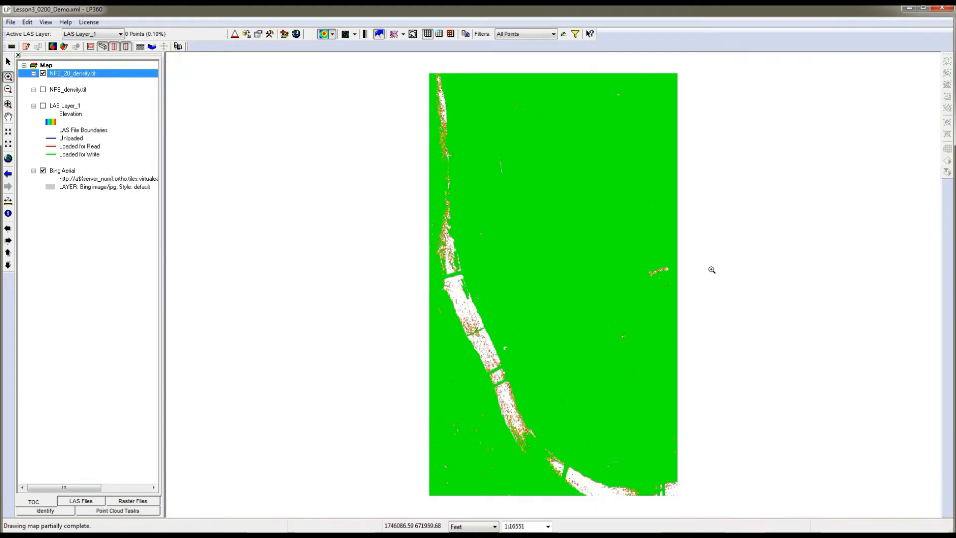
pyautogui.moveTo(640, 258); pyautogui.dragTo(686, 293)
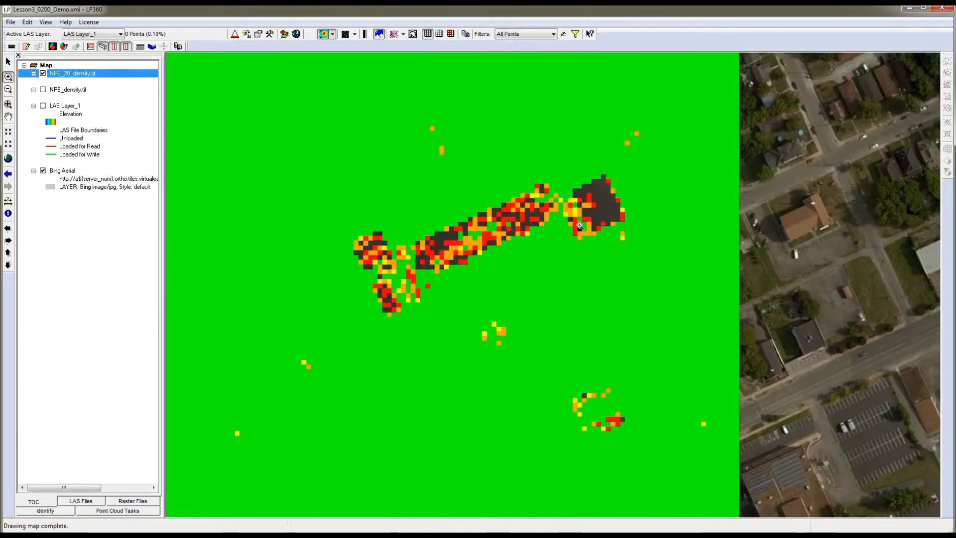
pyautogui.click(43, 73)
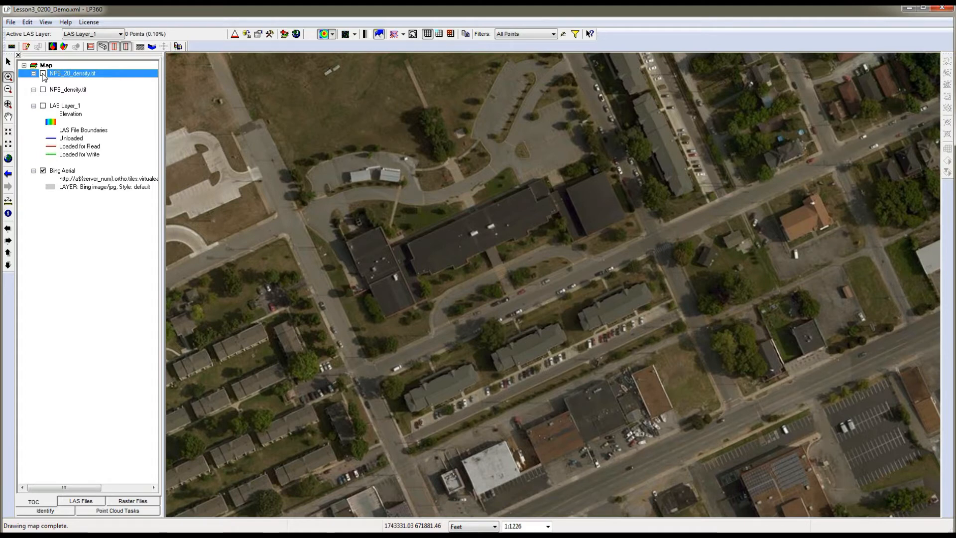
pyautogui.click(42, 74)
pyautogui.click(43, 74)
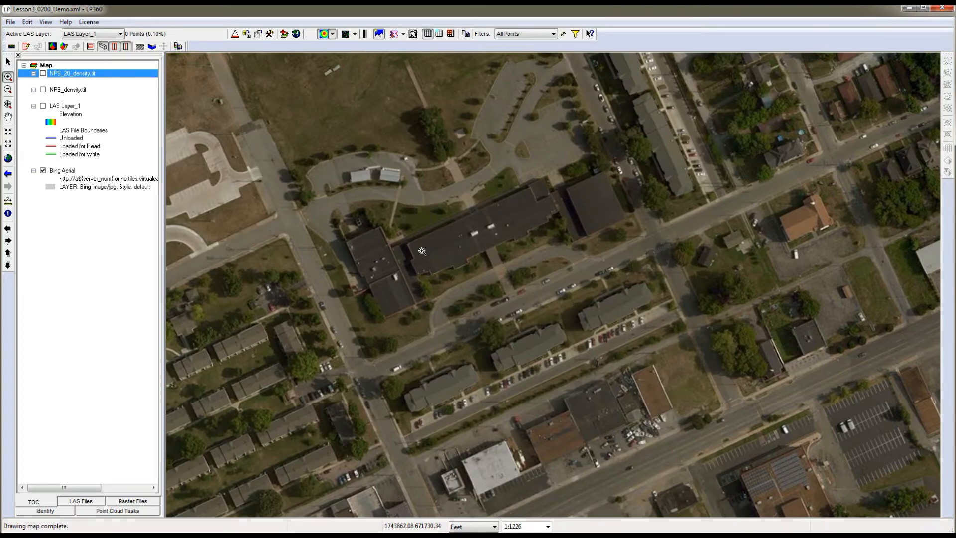
pyautogui.click(43, 73)
pyautogui.click(43, 74)
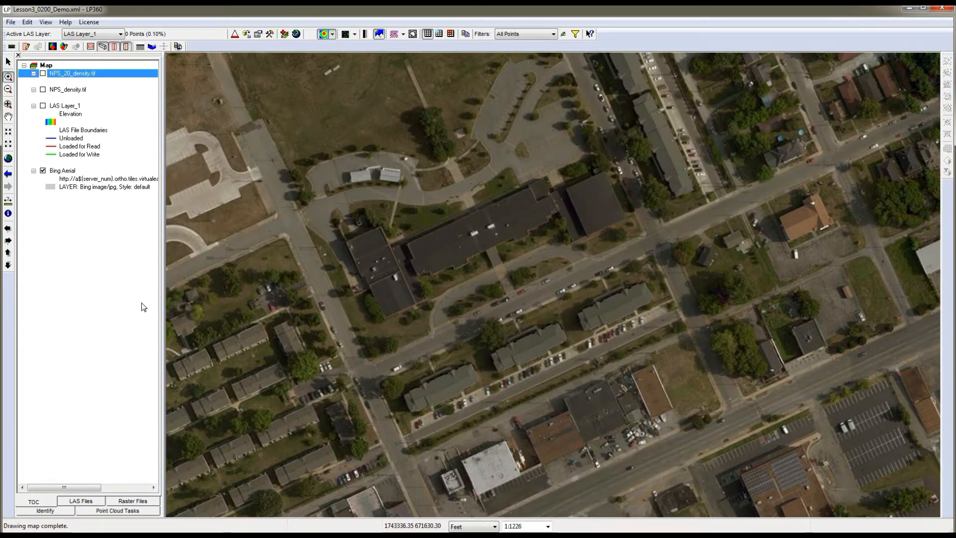
pyautogui.press('space')
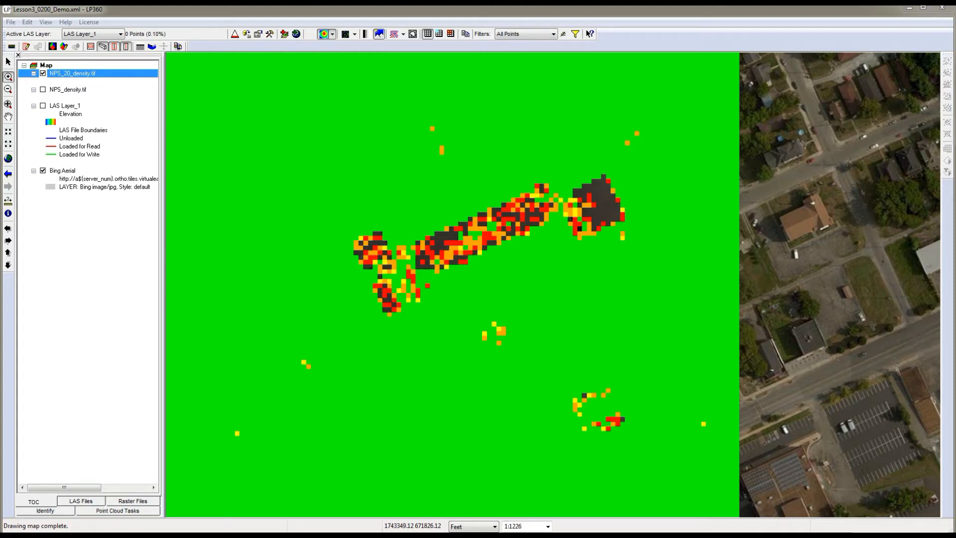
# Switch to the Lesson3_0200_Demo.mxd document in ArcMap and show NPS_20_density.tif over the LAS layer.
pyautogui.click(11, 23)
pyautogui.click(23, 58)
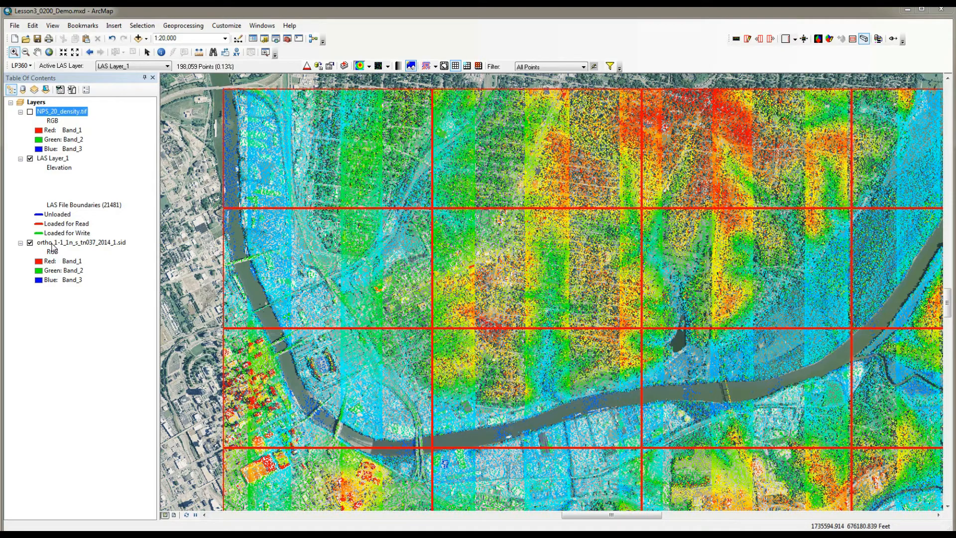
pyautogui.click(30, 112)
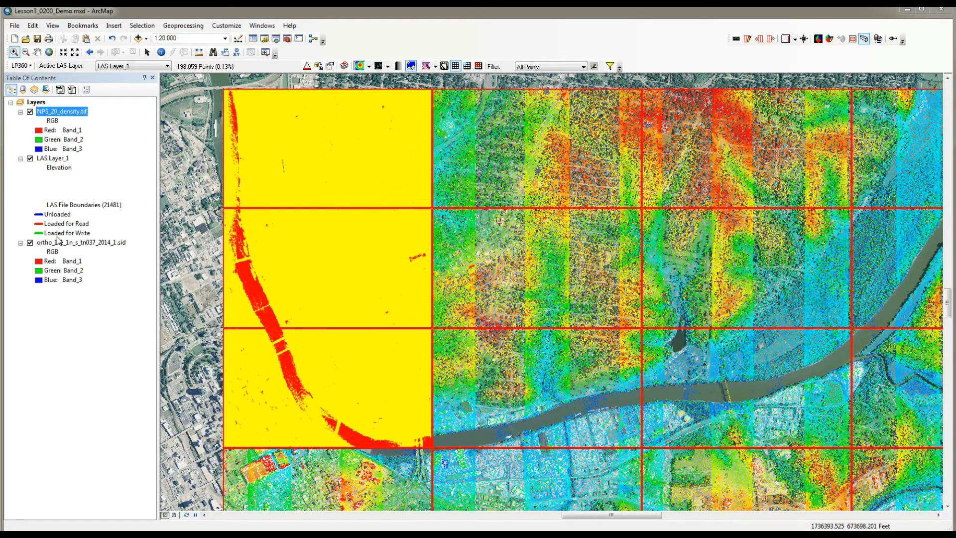
# Disable the gamma stretch in the RGB composite symbology of NPS_20_density.tif, and hide LAS Layer_1 and ortho_1-1_1n_s_tn037_2014_1.sid.
pyautogui.rightClick(68, 115)
pyautogui.click(104, 264)
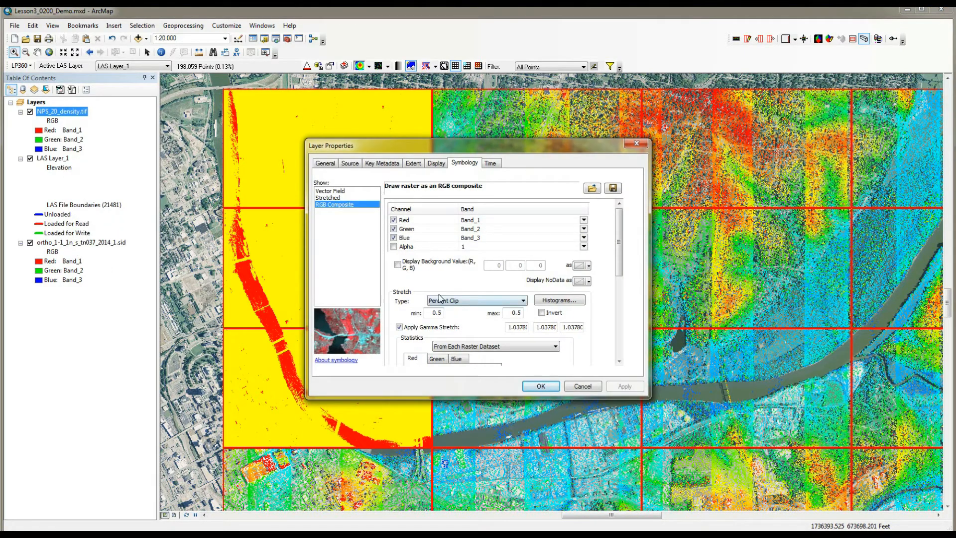
pyautogui.click(399, 327)
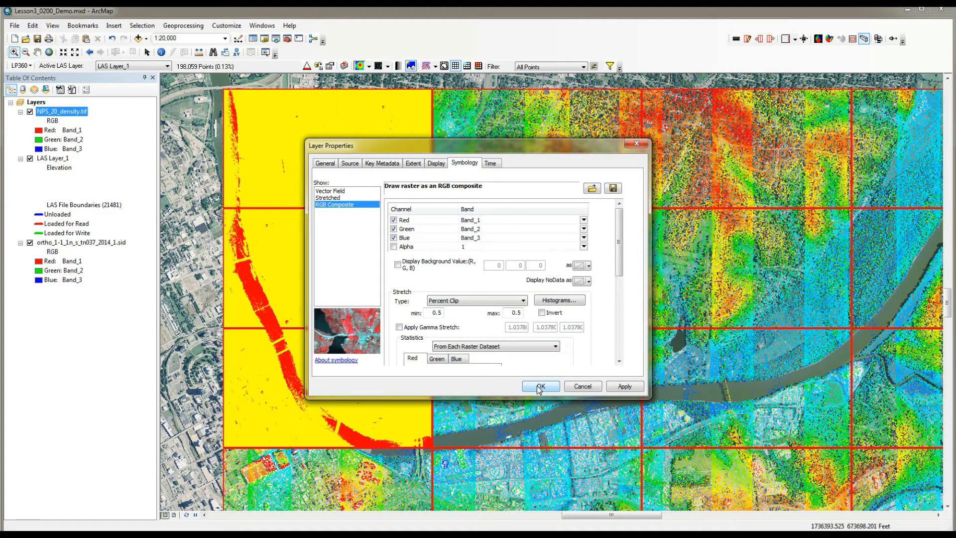
pyautogui.click(621, 384)
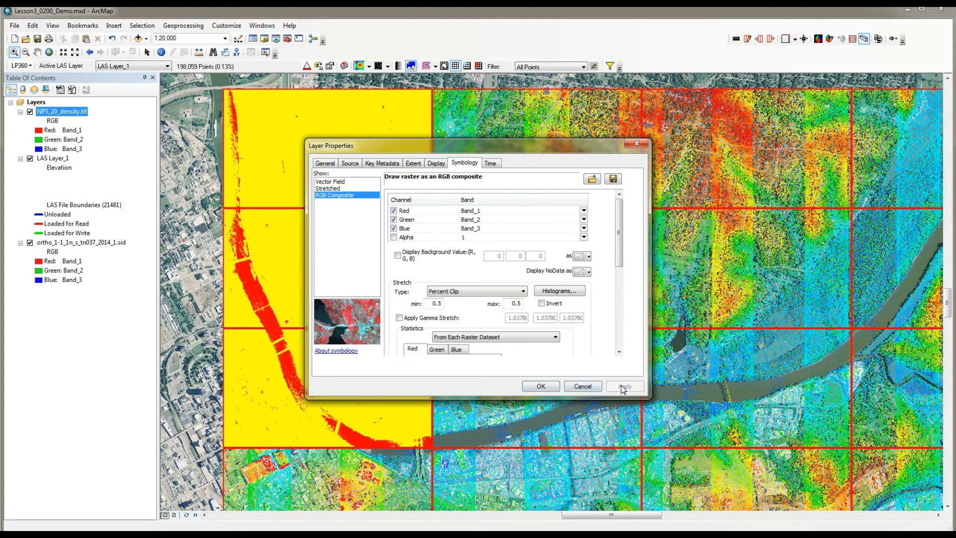
pyautogui.click(541, 387)
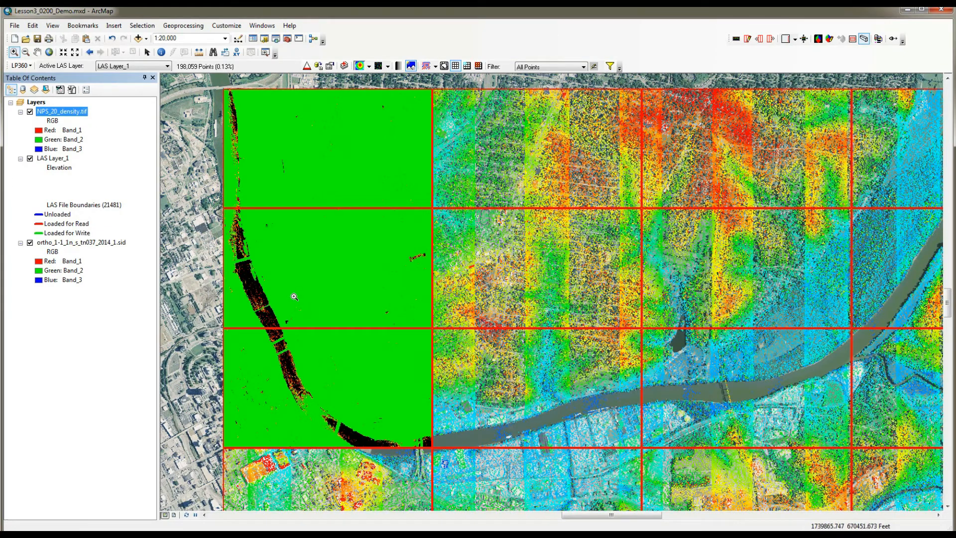
pyautogui.click(30, 158)
pyautogui.click(29, 243)
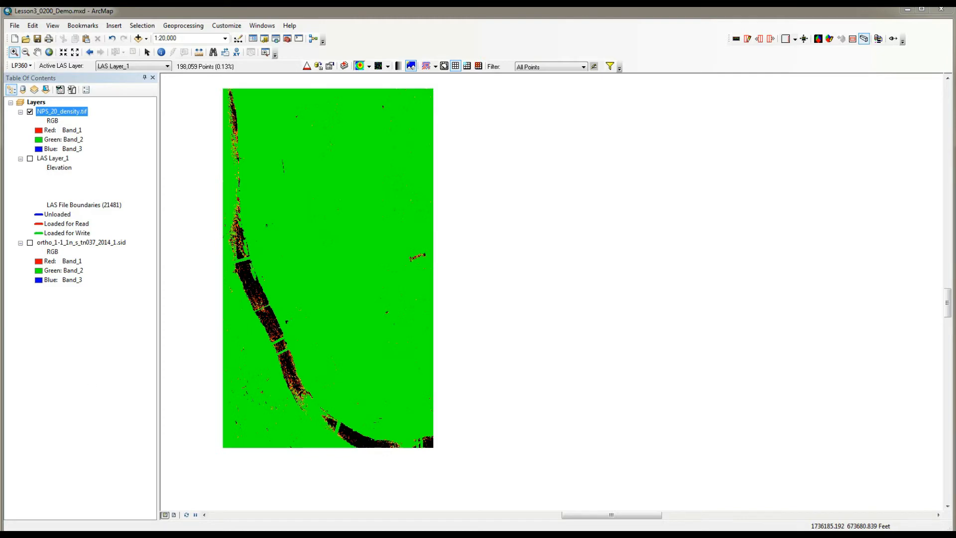
# Switch to the USGS Lidar Base Specification PDF in Acrobat Reader and go to the Data Voids section on page 5.
pyautogui.hotkey('alt', 'Tab')
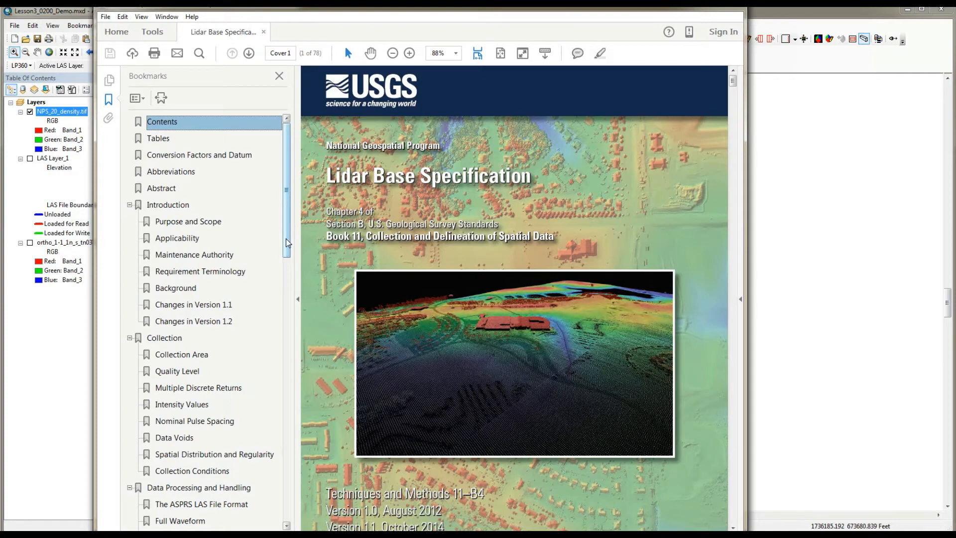
pyautogui.moveTo(287, 243); pyautogui.dragTo(288, 287)
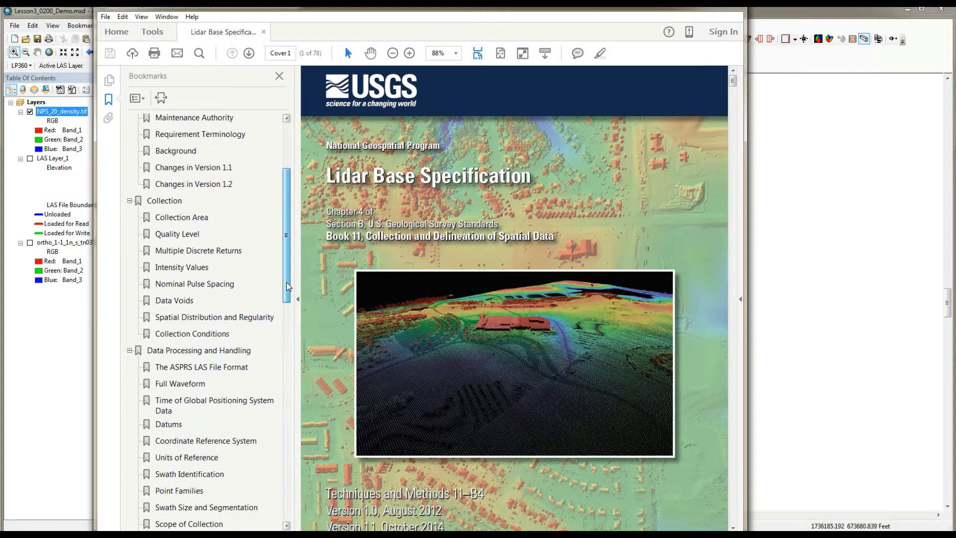
pyautogui.moveTo(287, 286); pyautogui.dragTo(302, 312)
pyautogui.click(166, 214)
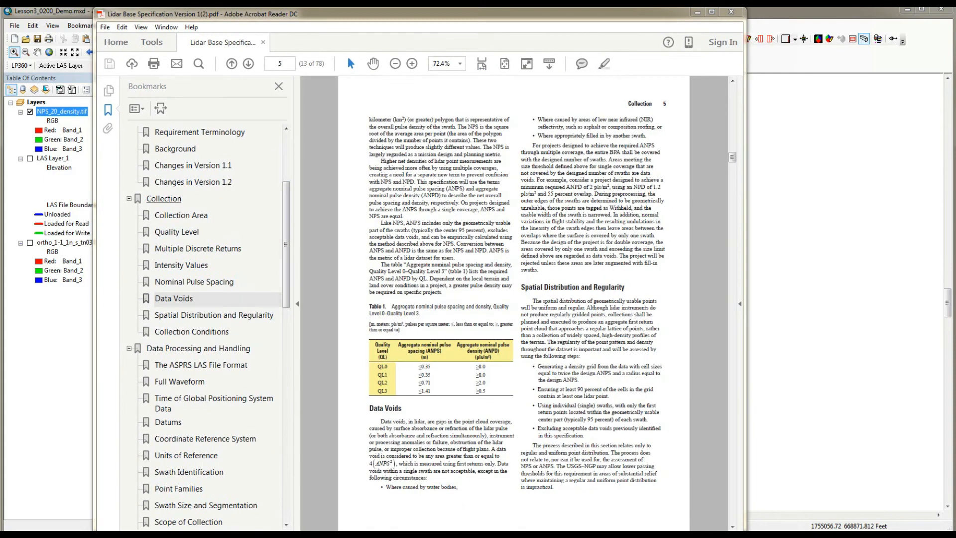